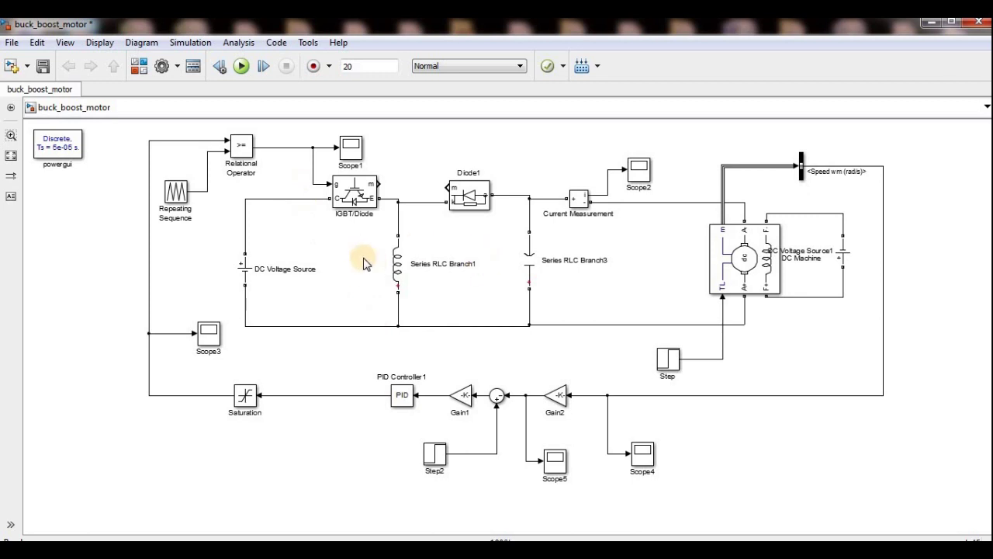
left_click(730, 279)
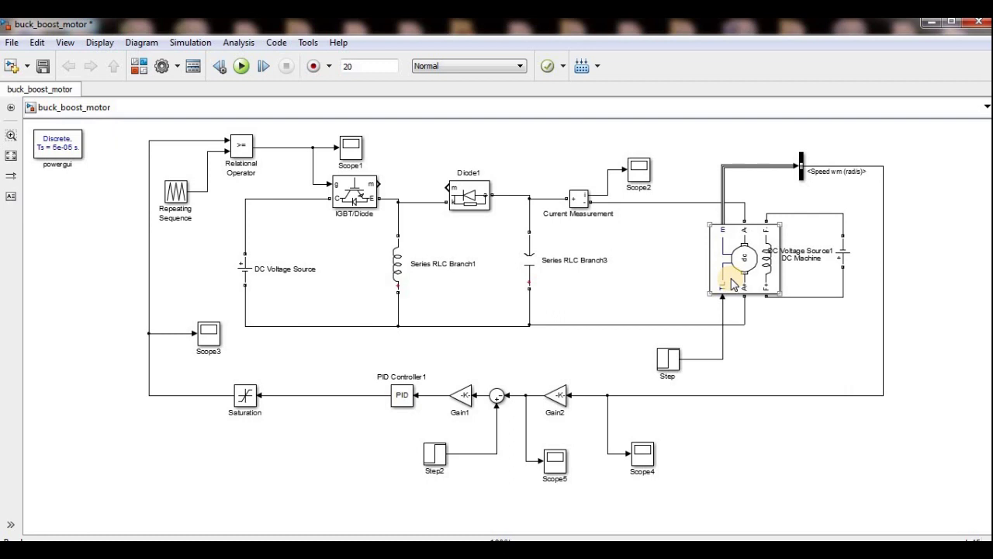
left_click(688, 259)
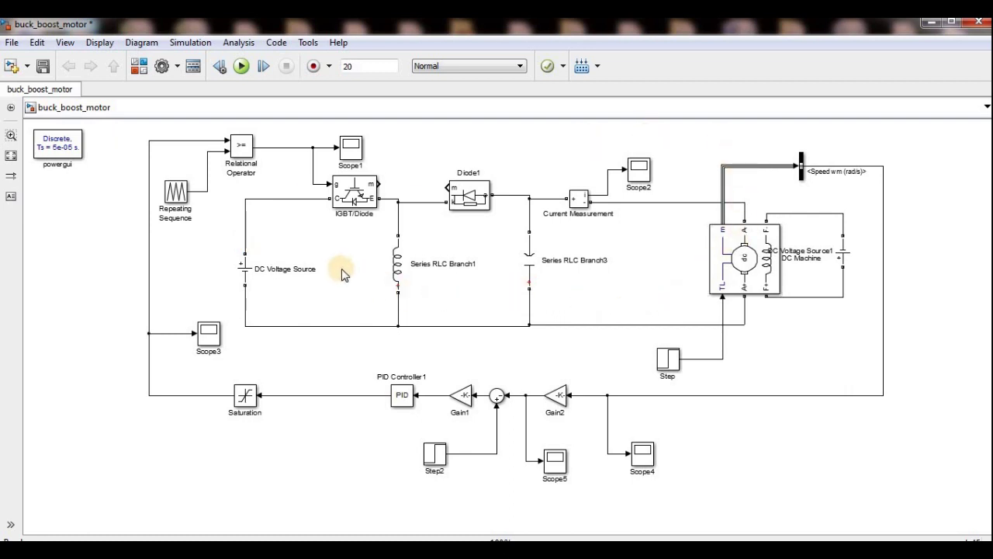
left_click(239, 275)
left_click(245, 278)
left_click(258, 240)
left_click(247, 270)
left_click(261, 233)
left_click(363, 244)
left_click(751, 283)
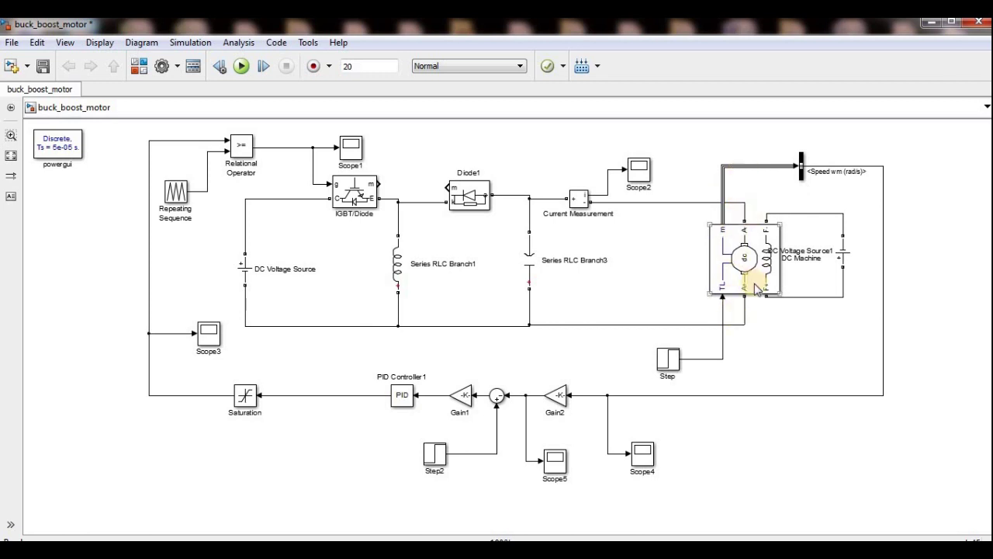
left_click(247, 269)
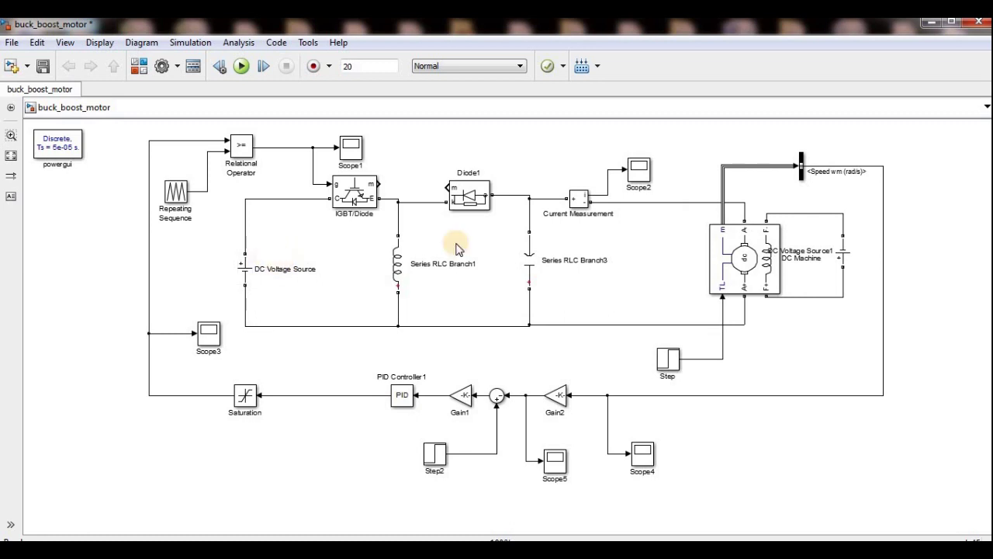
Inspect the DC Machine block's configuration, including its preset model and mechanical input, and close its parameters.
left_click(736, 258)
double_click(737, 258)
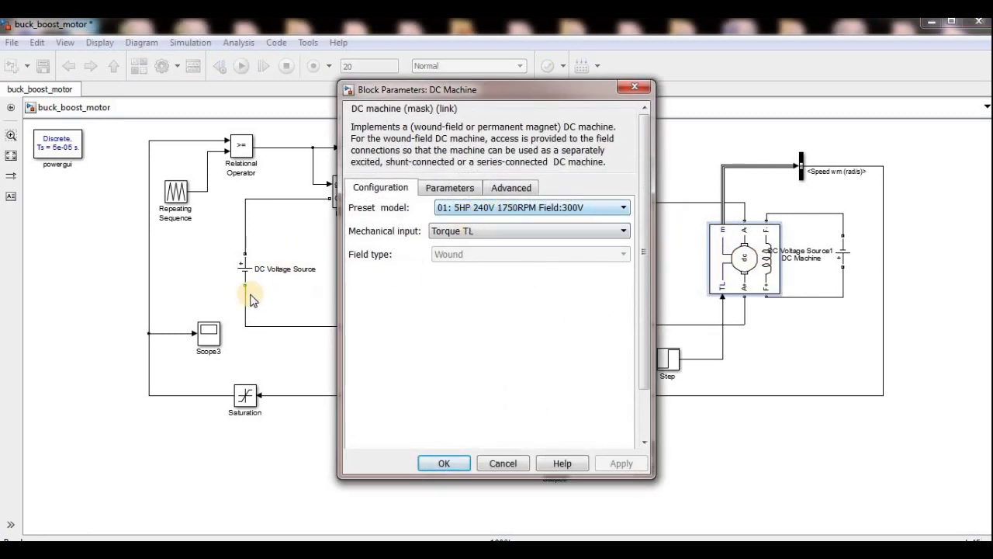
left_click(242, 269)
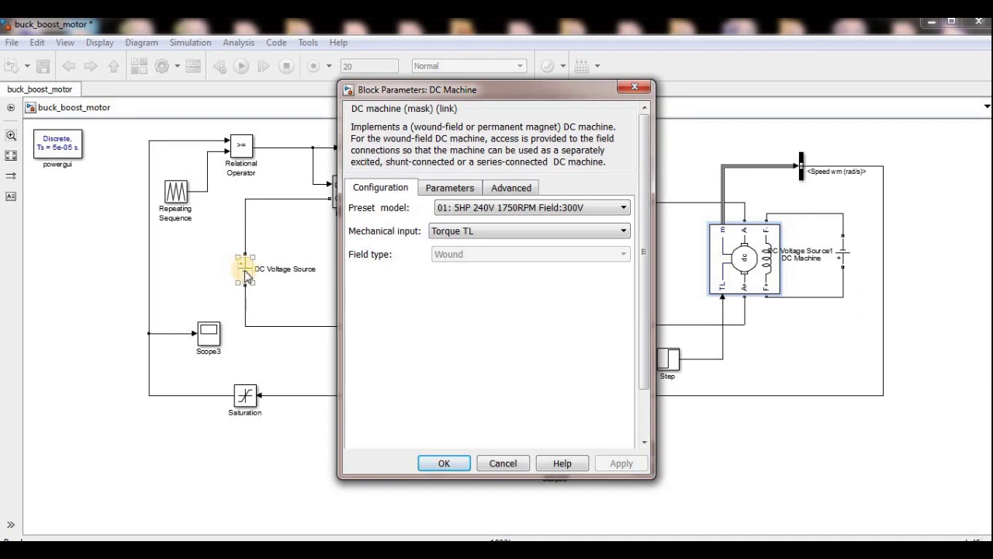
left_click(215, 252)
left_click(298, 268)
left_click(266, 299)
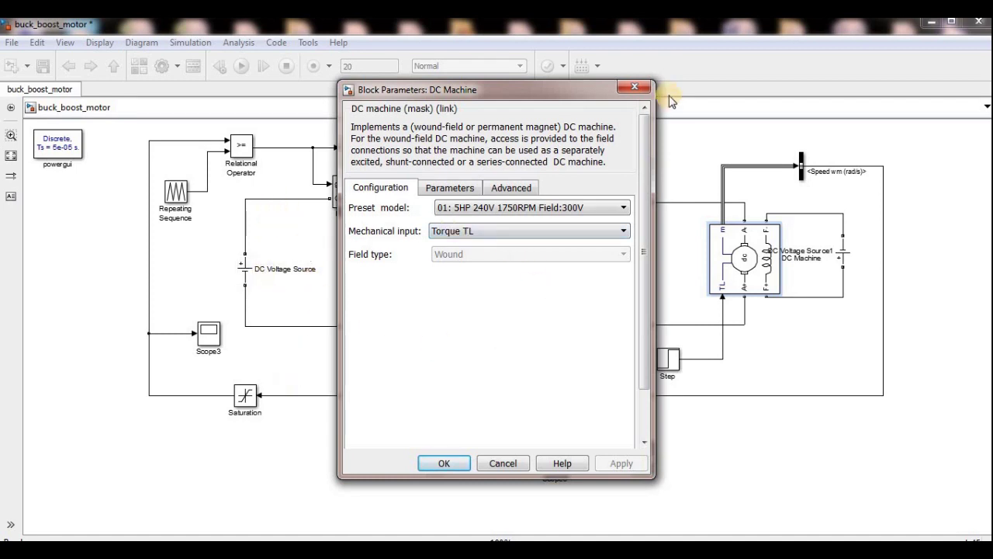
left_click(635, 87)
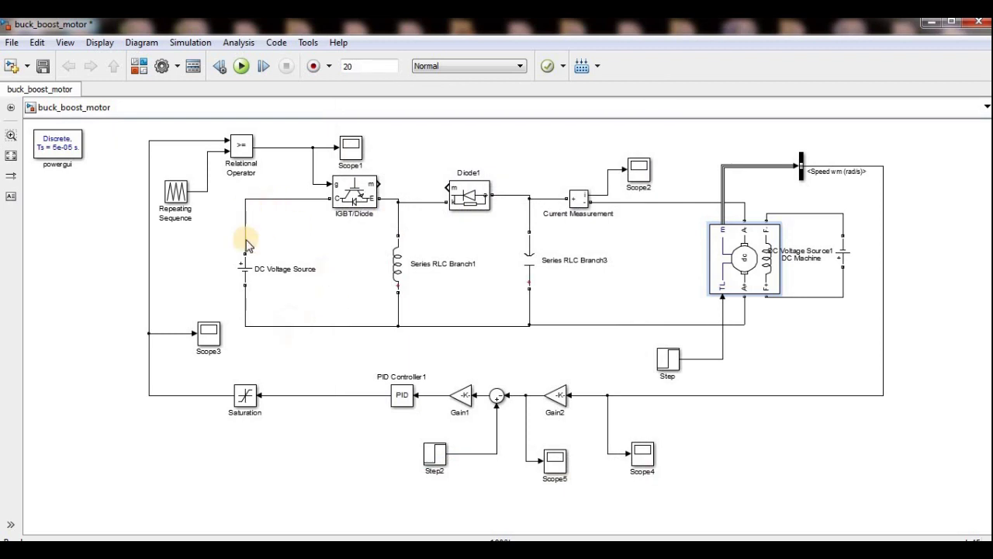
Check the amplitude of the DC Voltage Source feeding the IGBT converter.
double_click(245, 268)
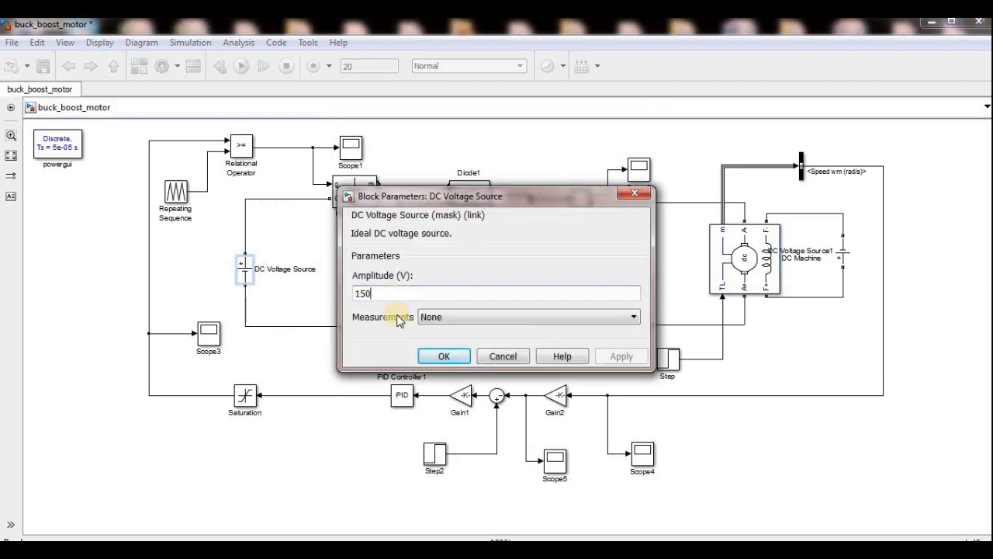
left_click(419, 357)
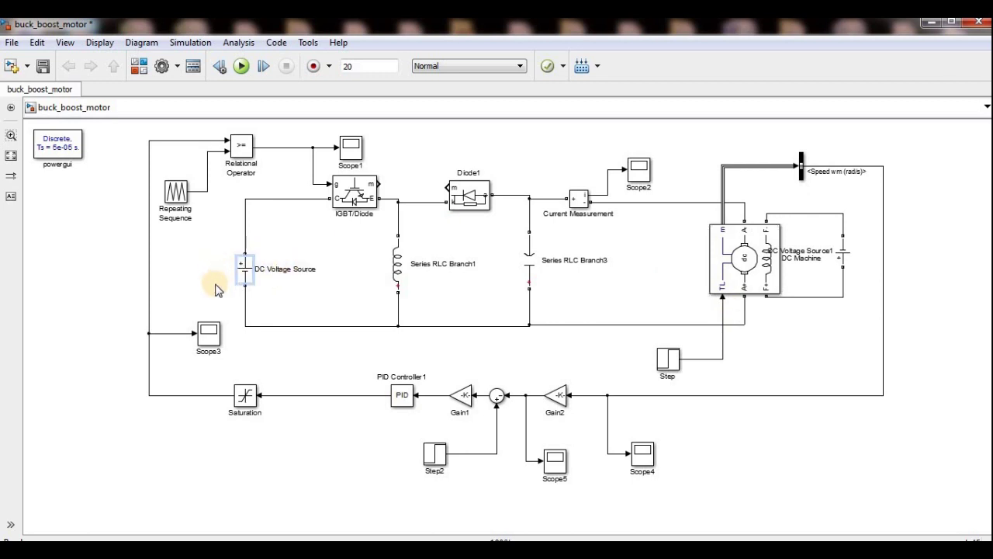
left_click(243, 284)
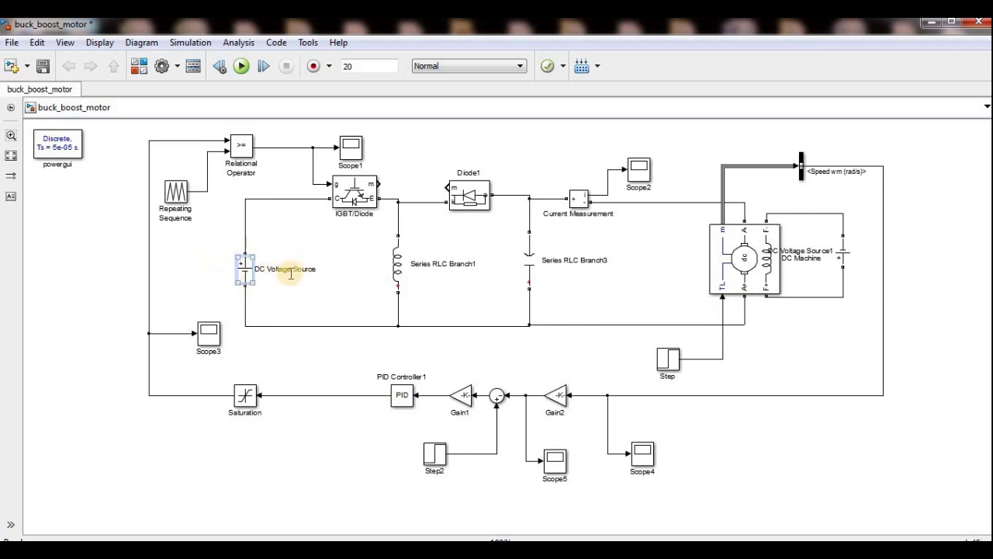
Check the inductance of Series RLC Branch1 and the capacitance of Series RLC Branch3.
double_click(399, 266)
left_click(366, 307)
left_click(446, 394)
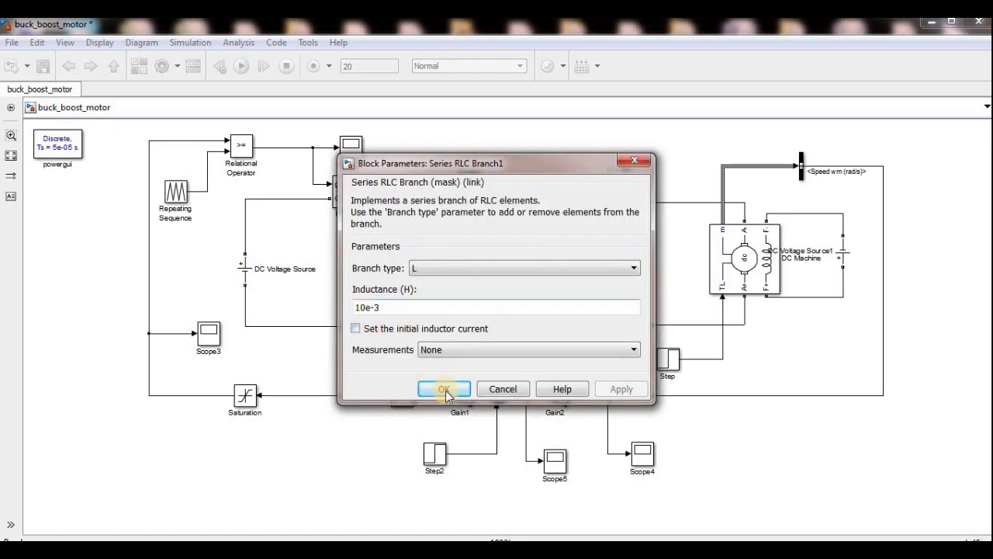
double_click(532, 262)
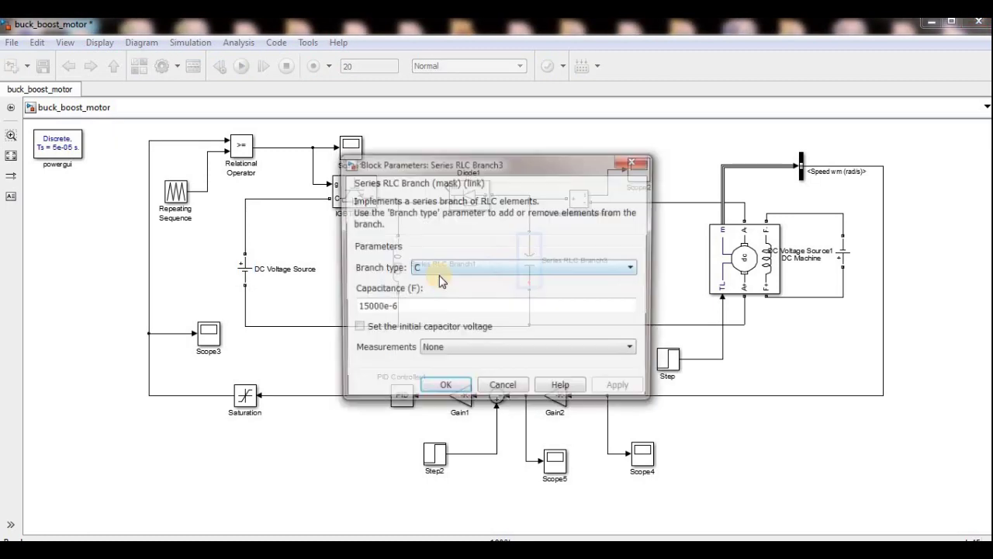
left_click(442, 388)
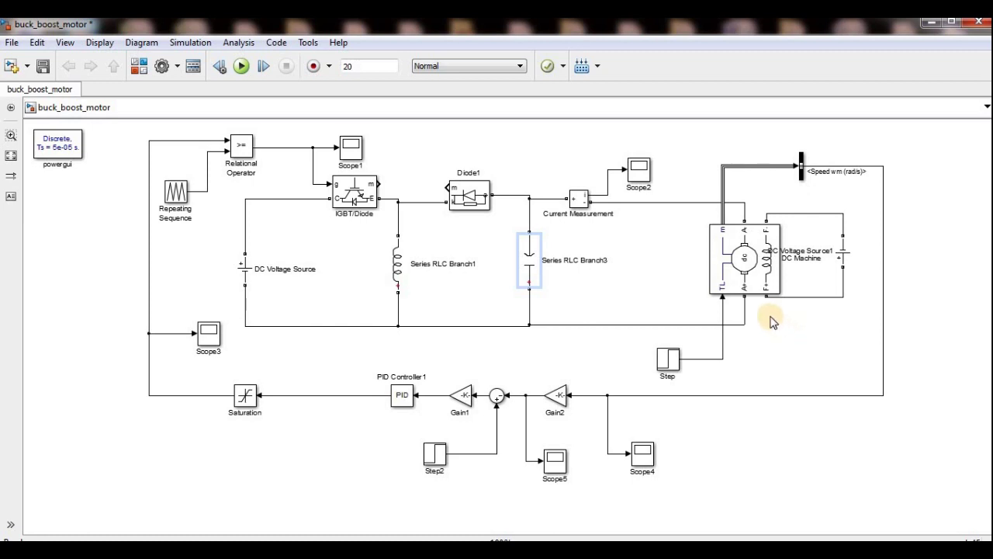
Examine which DC machine signals the Bus Selector offers and outputs, focusing on Speed wm (rad/s).
left_click(729, 263)
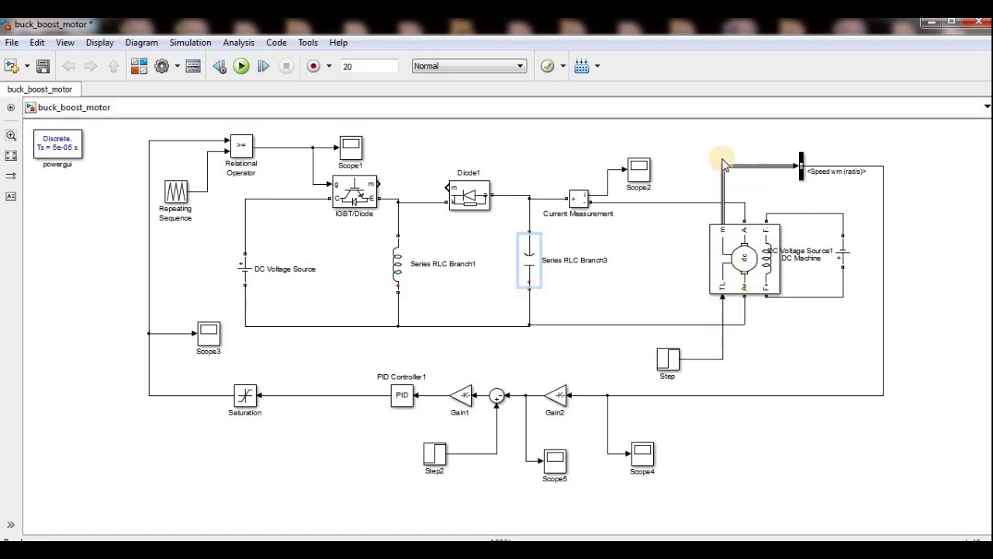
left_click(802, 166)
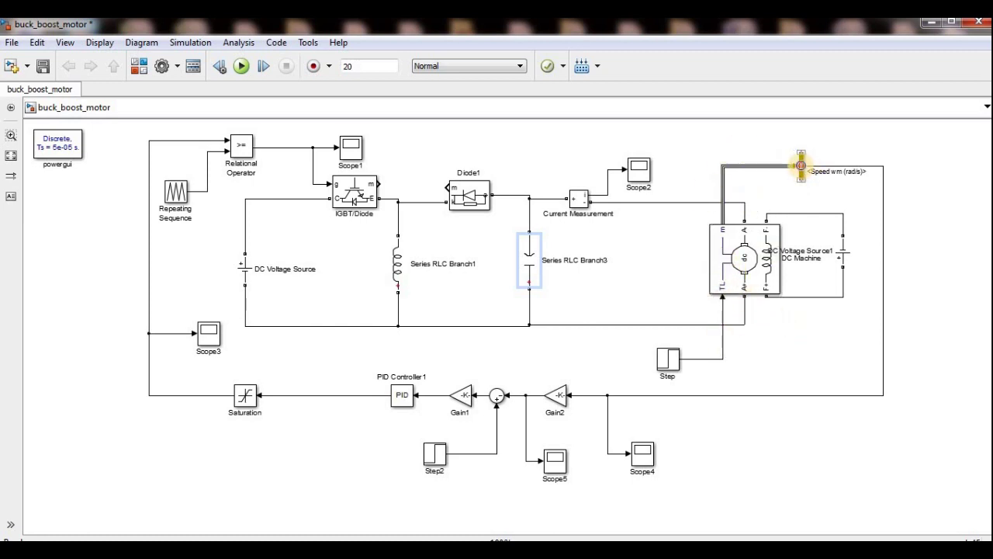
left_click(804, 166)
left_click(802, 169)
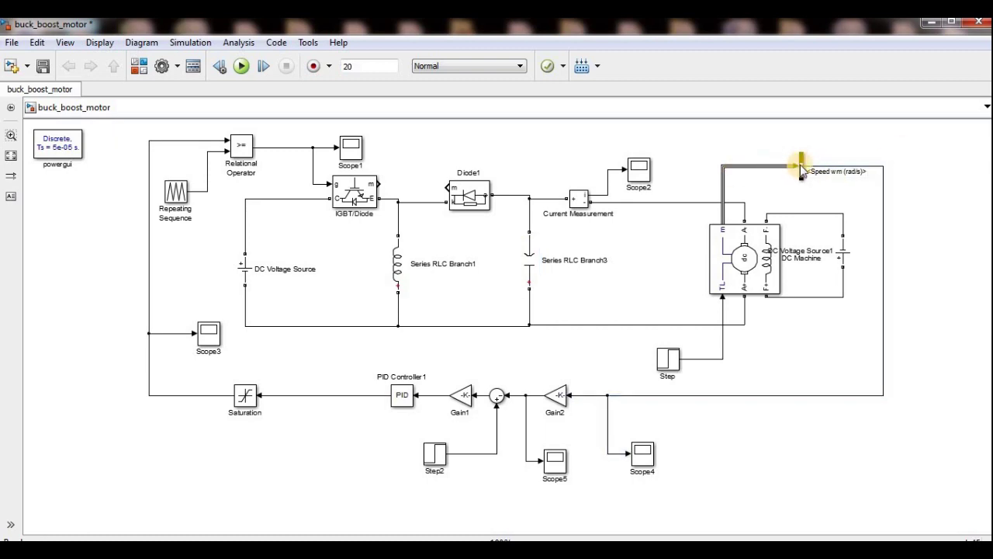
double_click(804, 163)
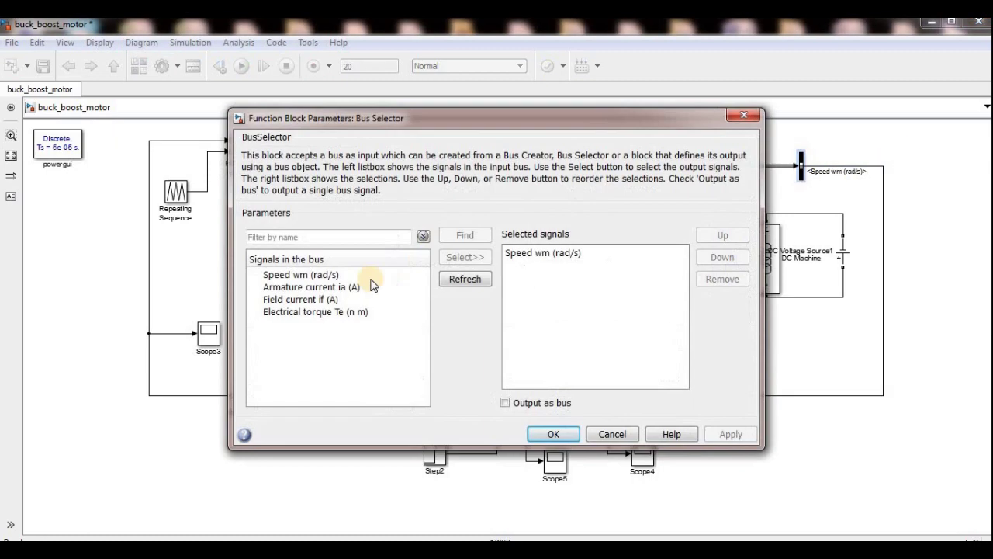
left_click(303, 277)
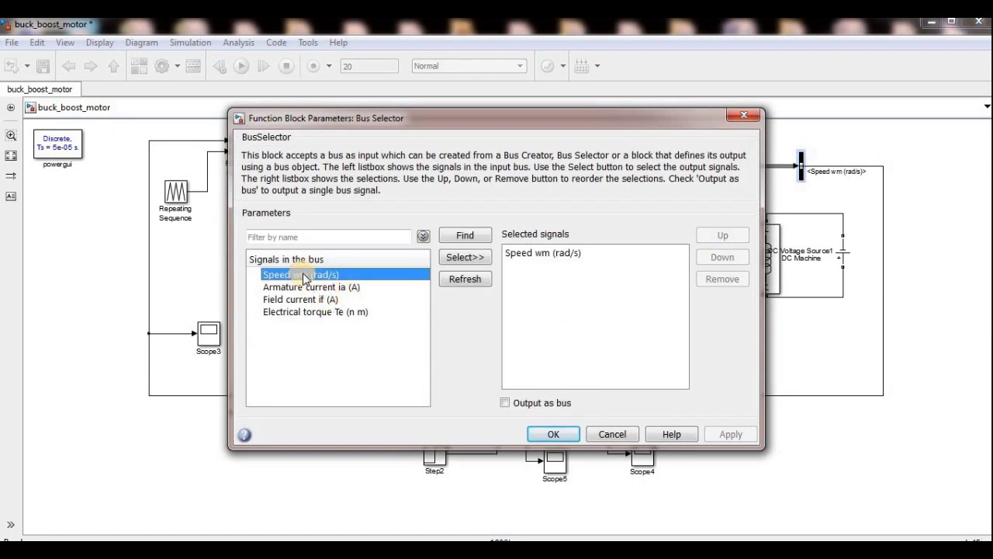
left_click(742, 118)
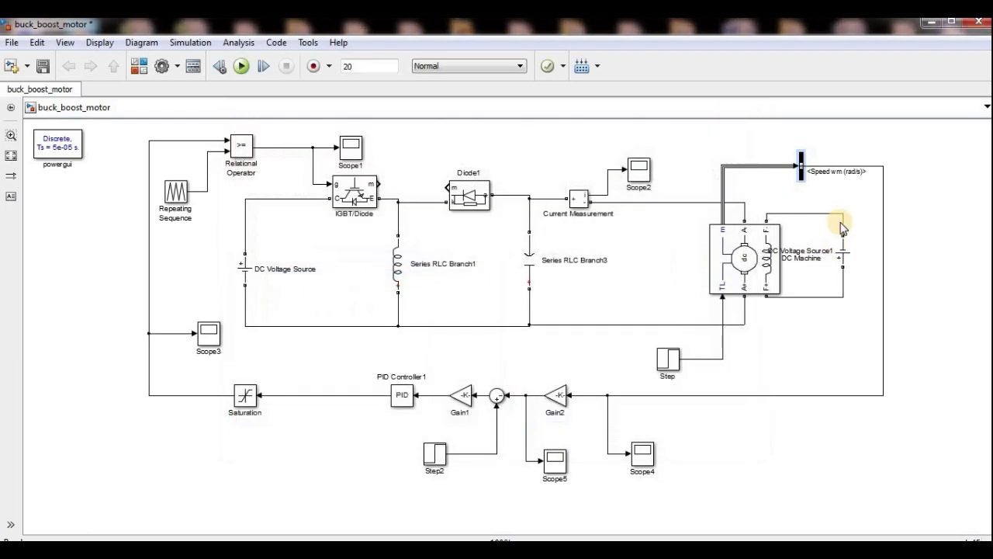
Check the gain value of the Gain2 block in the speed feedback path.
double_click(556, 396)
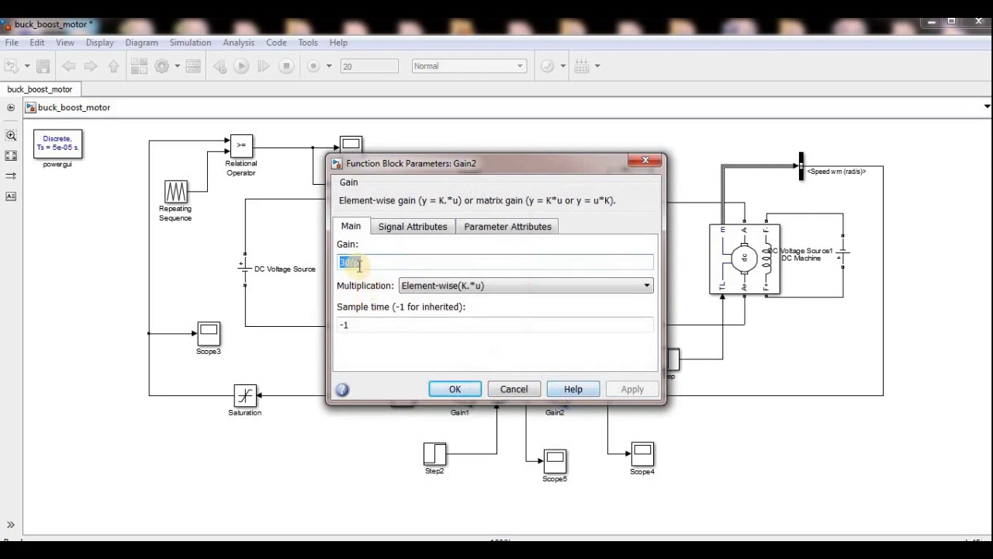
left_click(460, 388)
left_click(519, 396)
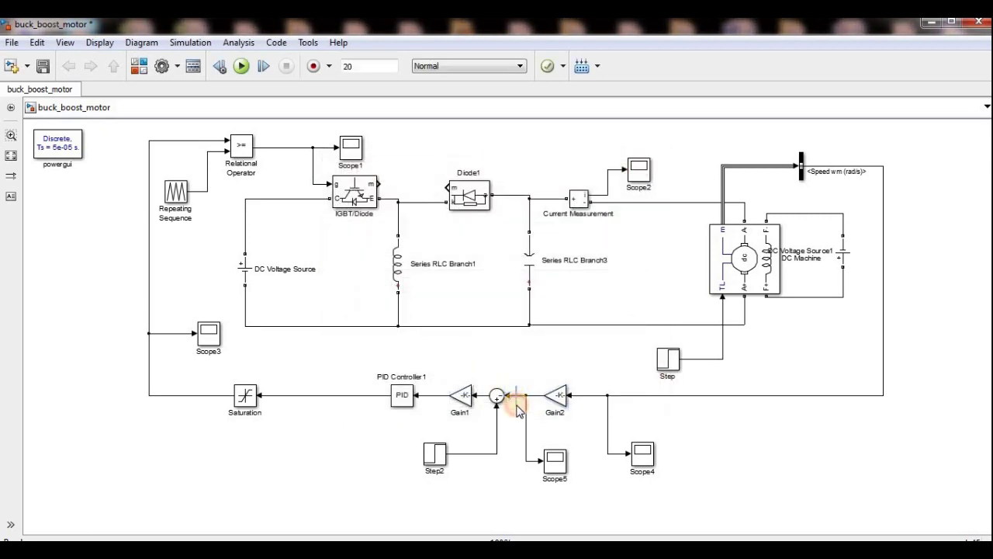
Review the step time, initial value and final value of the Step2 speed reference block.
double_click(442, 455)
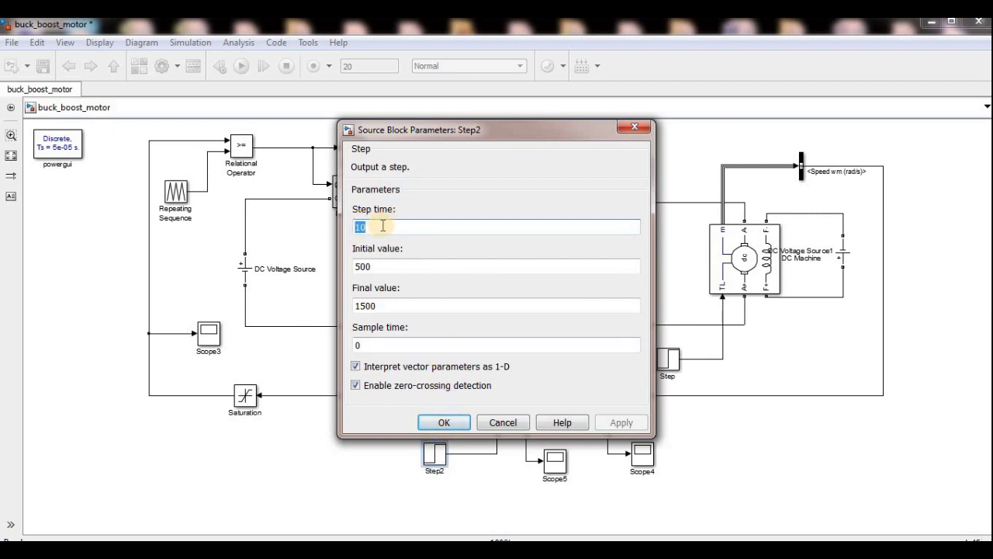
double_click(383, 267)
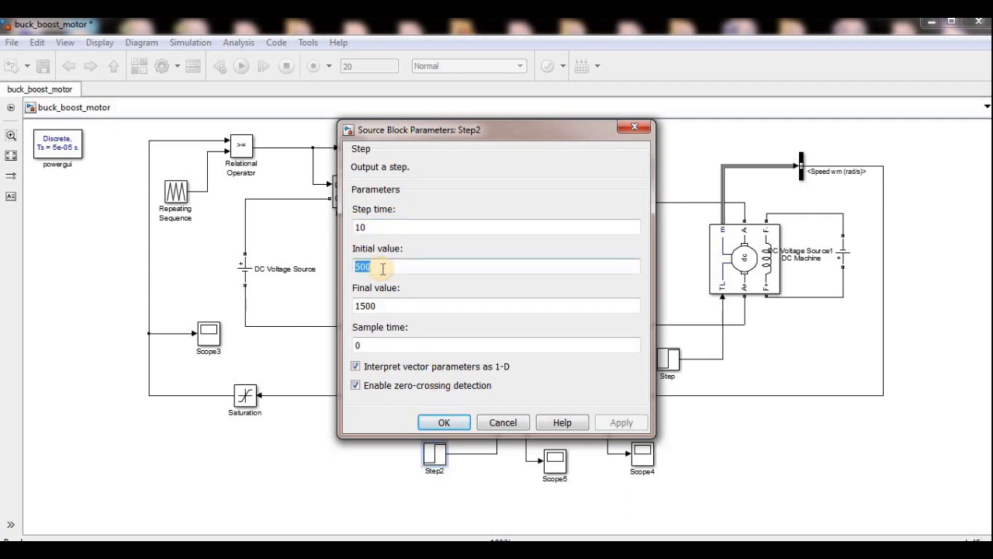
double_click(386, 307)
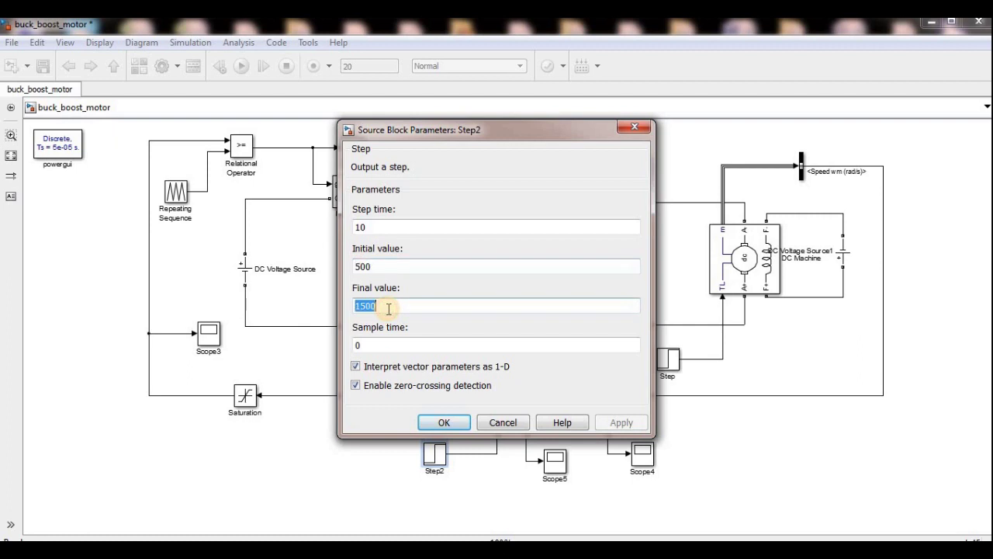
left_click(265, 265)
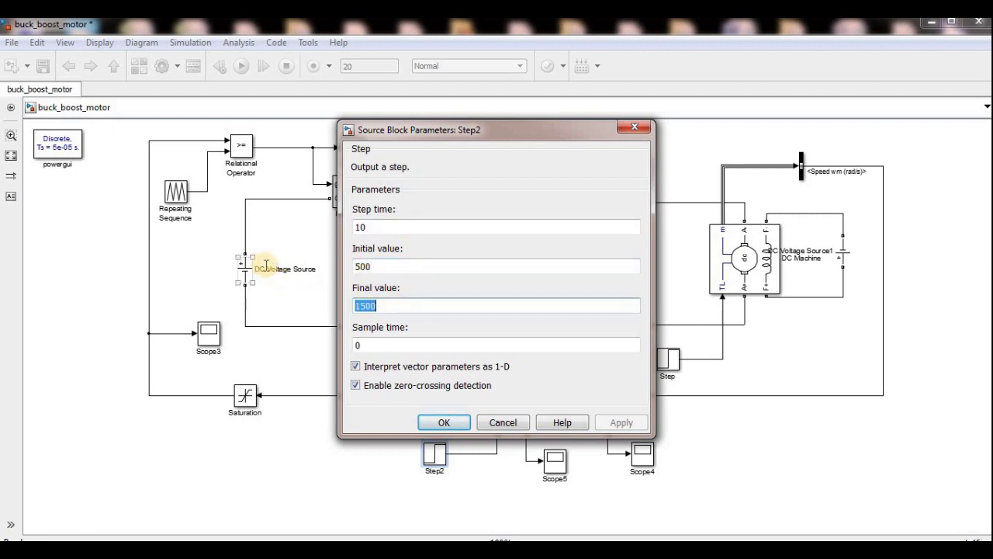
left_click(287, 232)
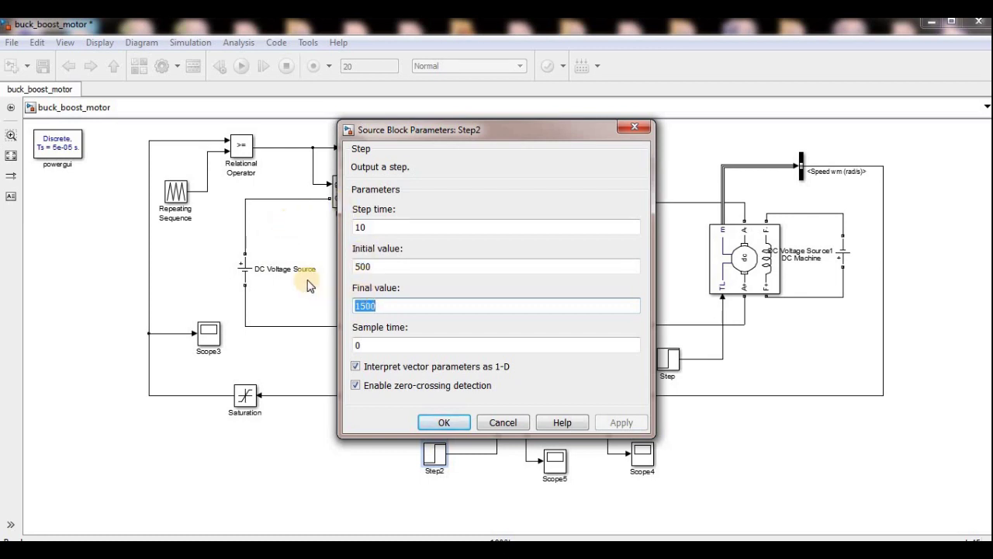
double_click(376, 264)
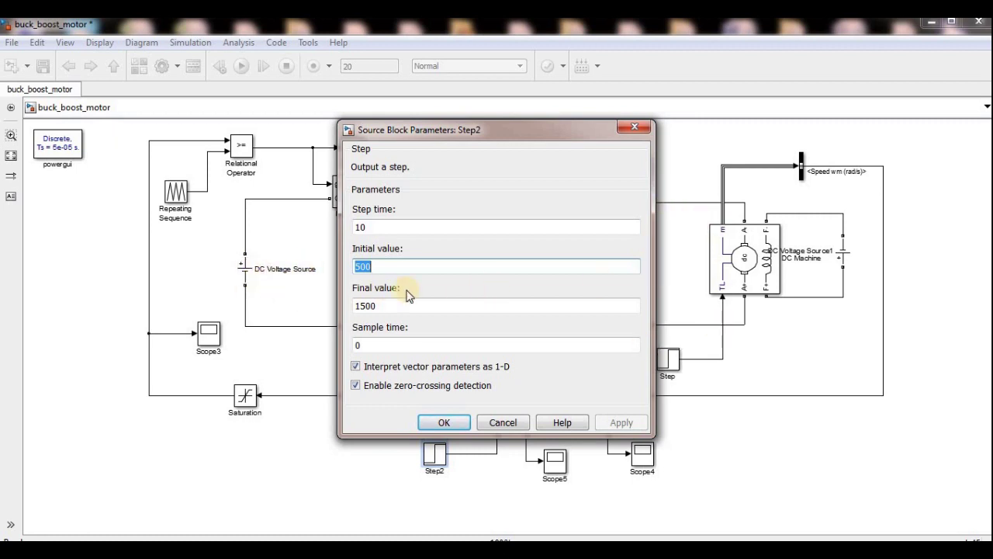
left_click(444, 424)
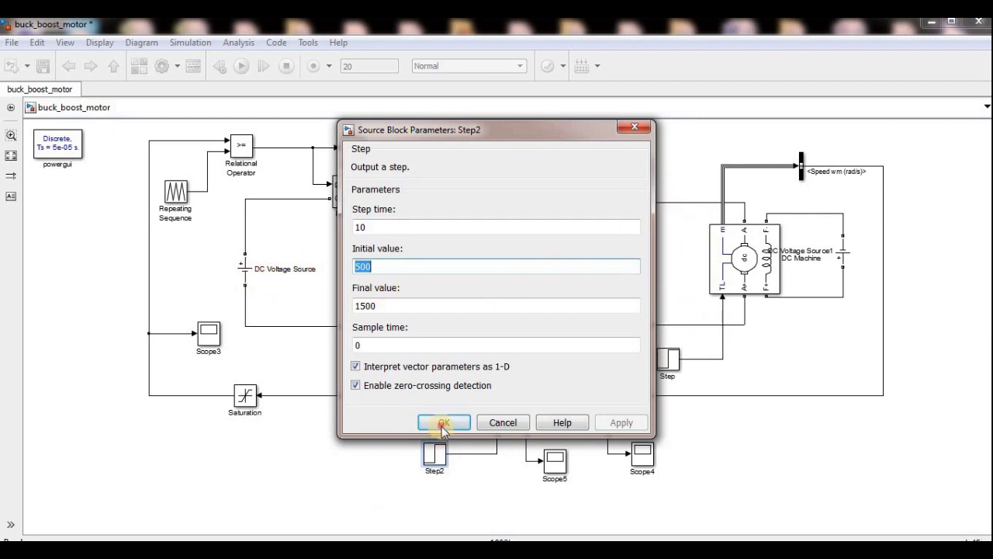
Review the step time, initial value and final value of the Step block feeding the DC machine's load torque.
double_click(667, 358)
left_click(367, 306)
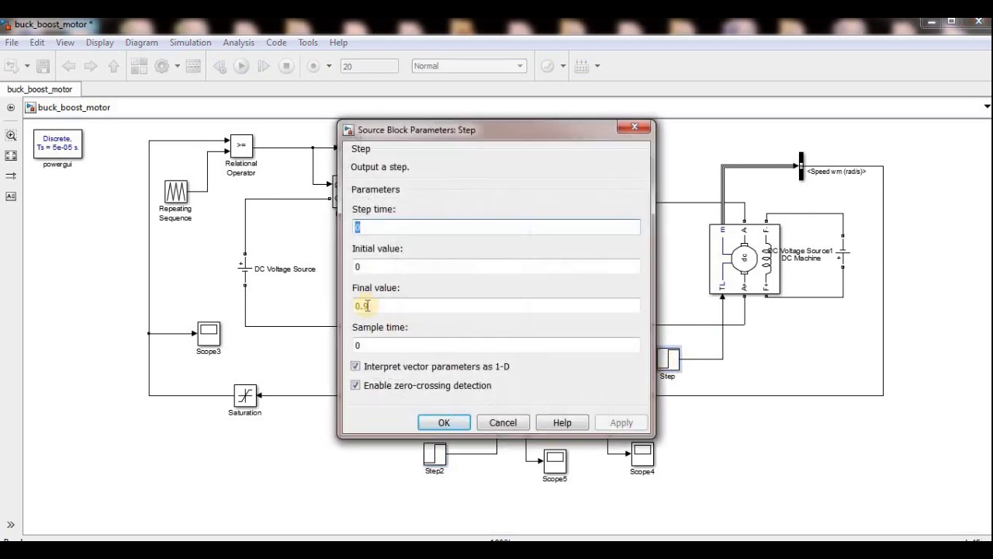
left_click(358, 227)
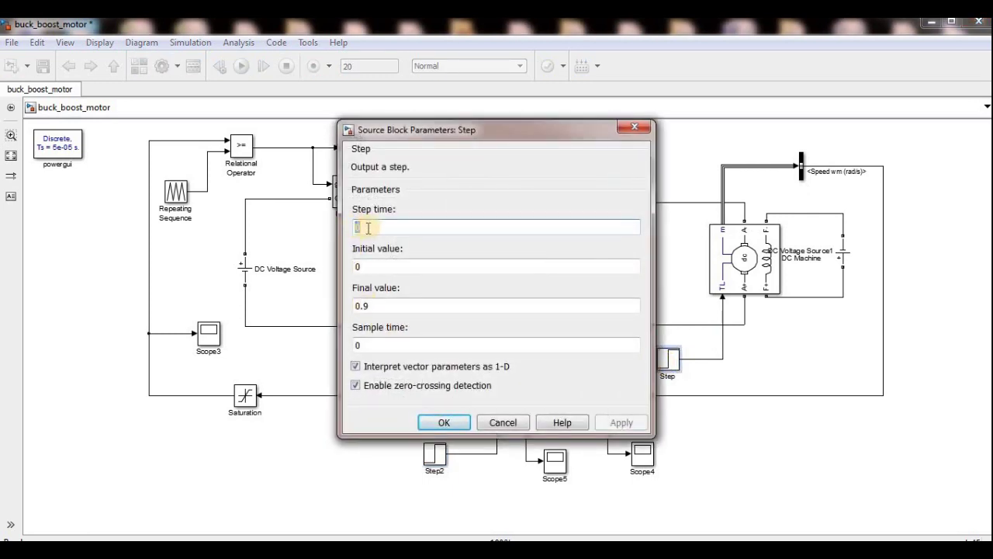
double_click(365, 226)
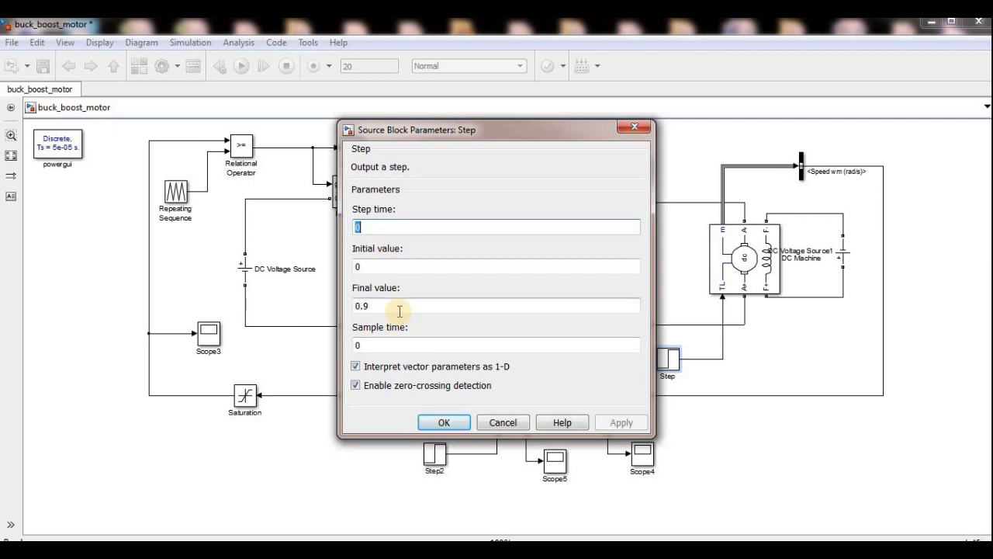
double_click(381, 271)
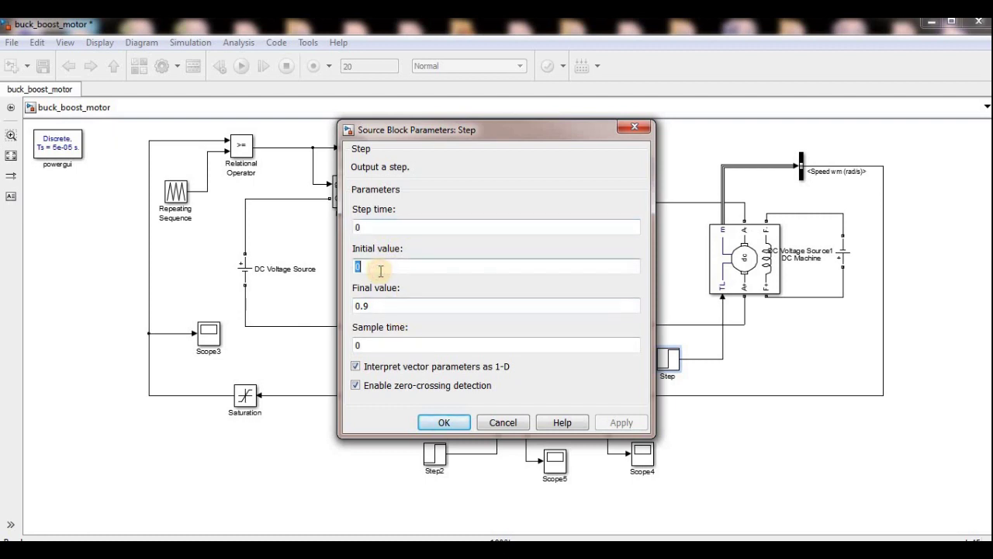
double_click(368, 227)
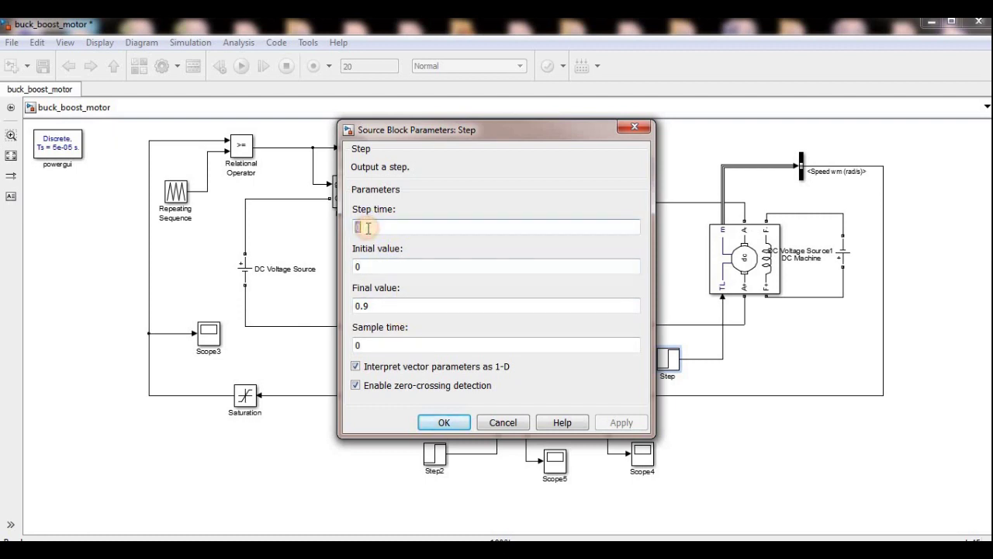
Set the final value of the load torque Step block to 2 and apply it.
double_click(380, 306)
type("2")
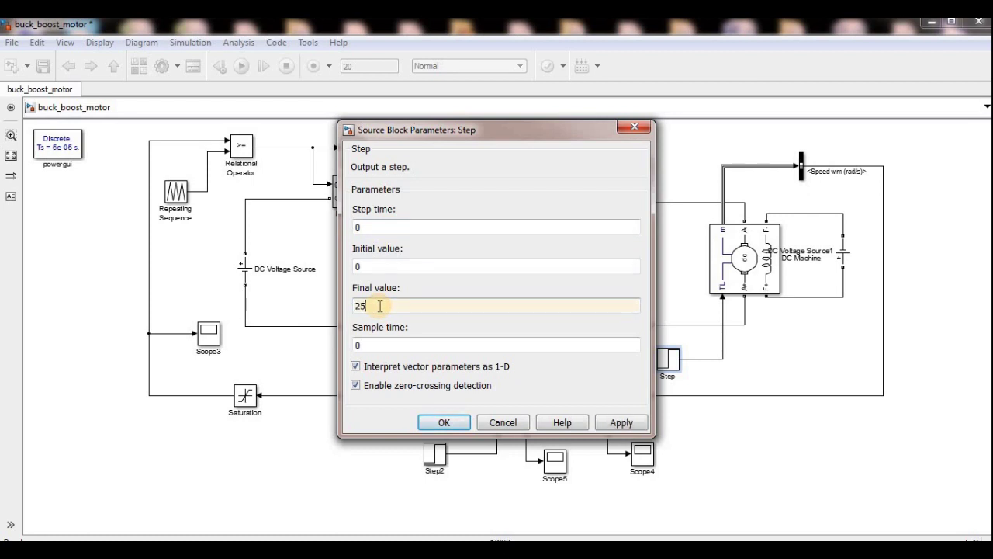
left_click(444, 423)
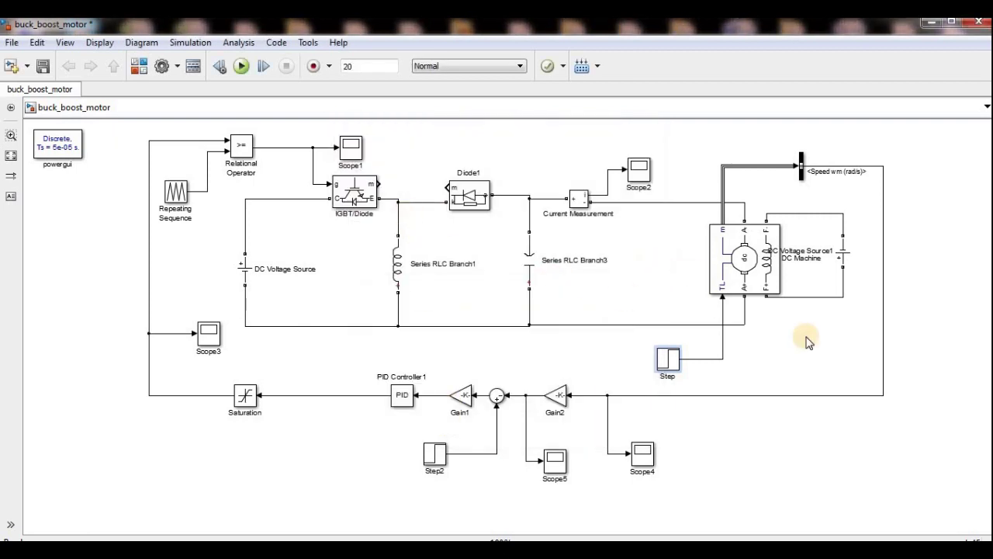
Set the final value of the load torque Step block to 0.9 and apply it.
double_click(669, 358)
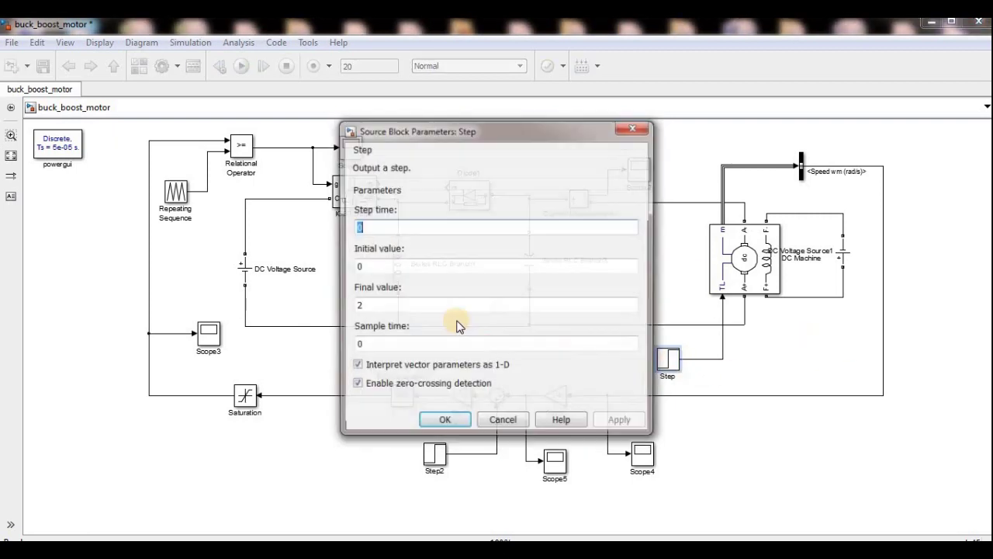
double_click(404, 310)
type("0.9")
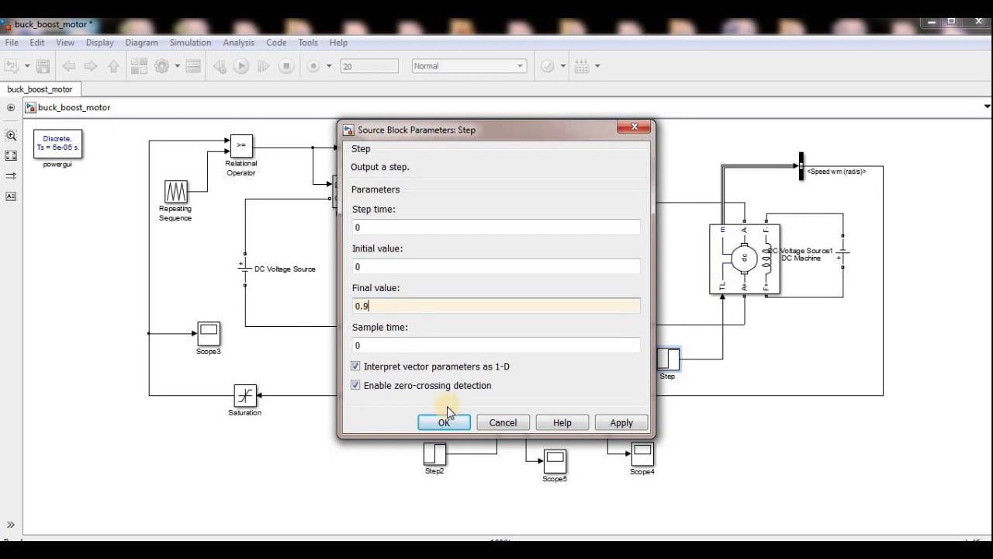
left_click(446, 422)
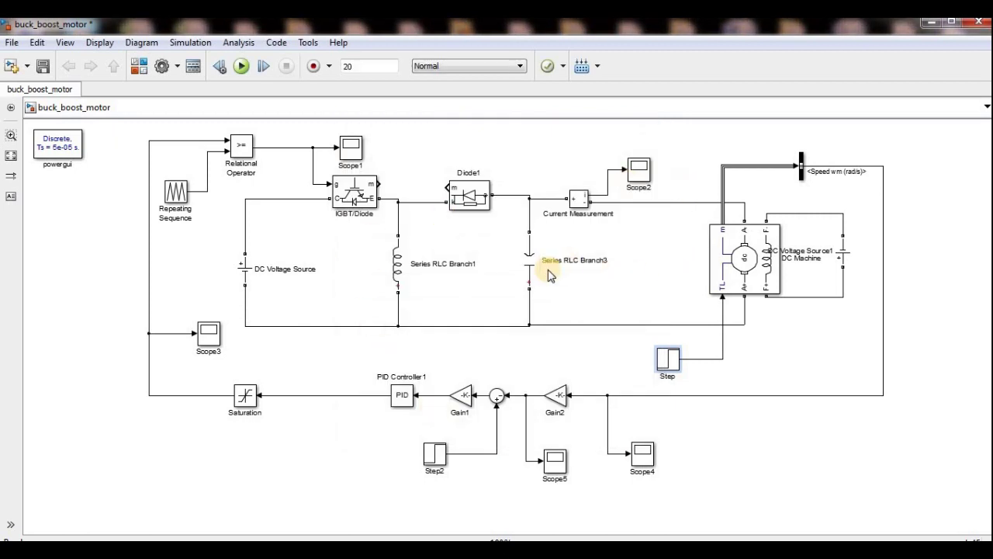
Trace the DC machine's load torque input, field supply and armature connections to the converter output.
left_click(665, 361)
left_click(578, 335)
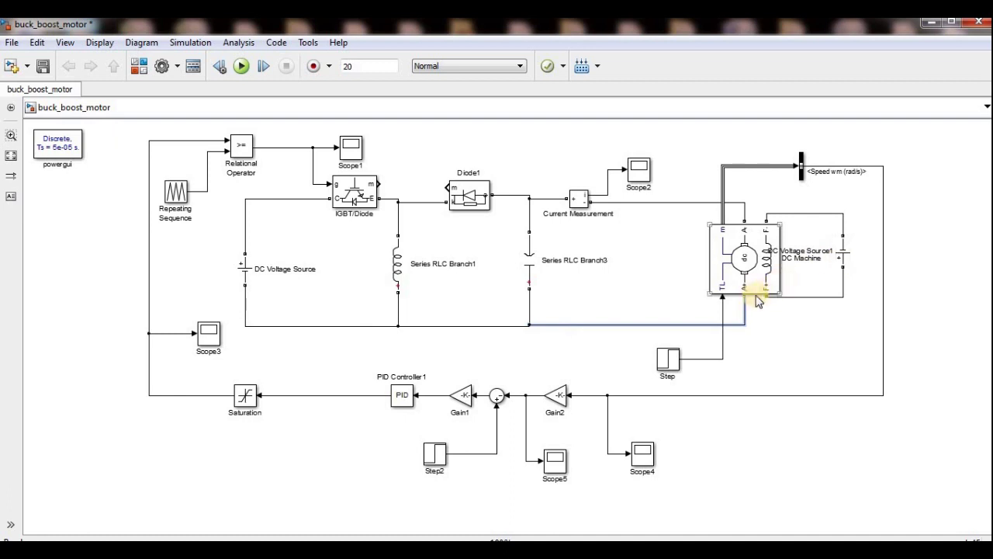
mouse_move(768, 298)
left_mouse_down()
mouse_move(815, 246)
mouse_move(844, 269)
left_mouse_up()
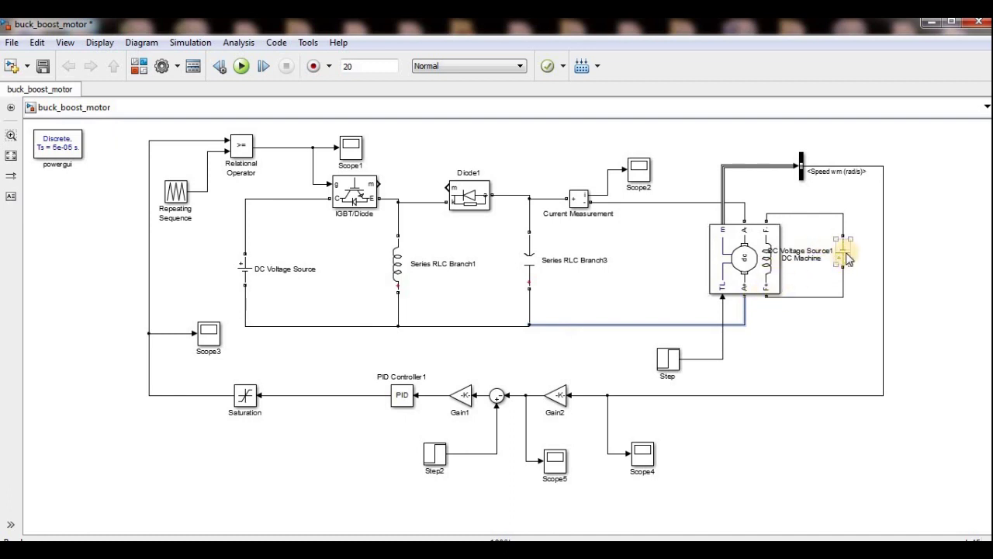
left_click(618, 198)
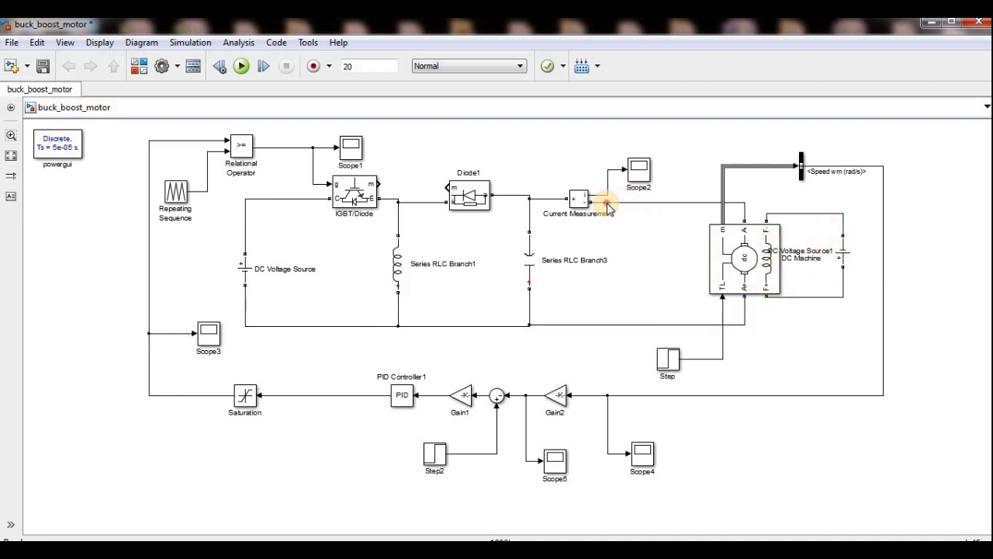
left_click(605, 203)
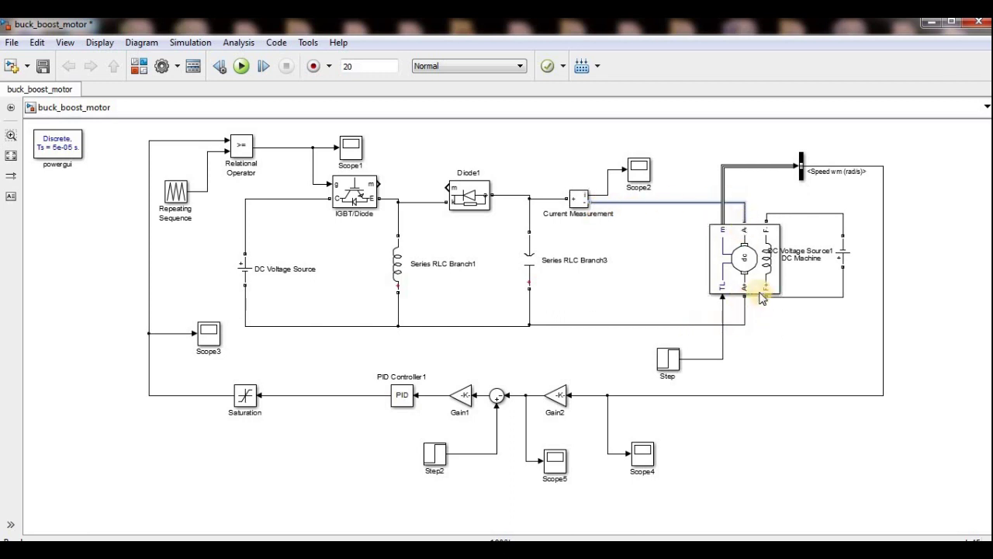
Check the proportional, integral and derivative terms of PID Controller1.
double_click(401, 397)
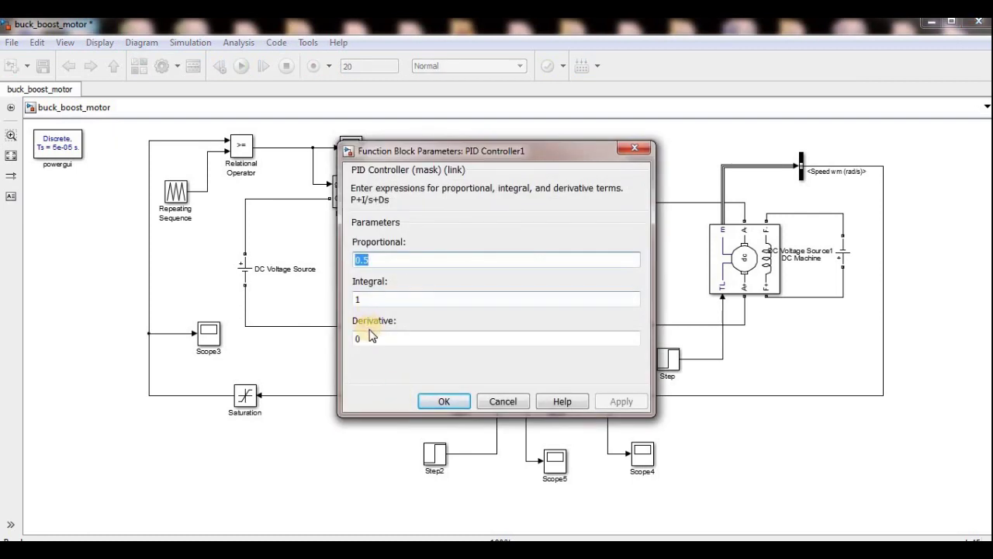
left_click(442, 401)
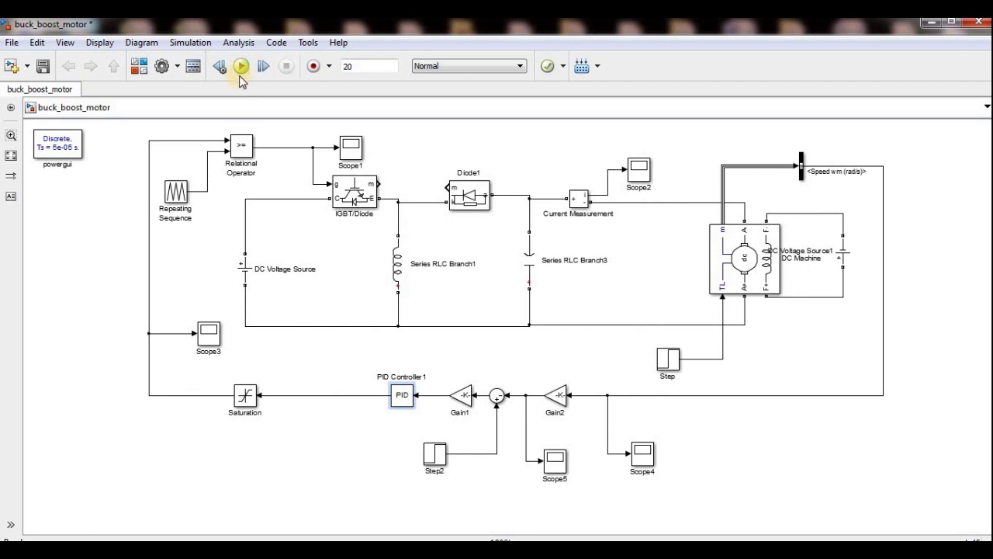
Run the simulation with a stop time of 20 and open the Scope5 speed plot at full size.
left_click(240, 68)
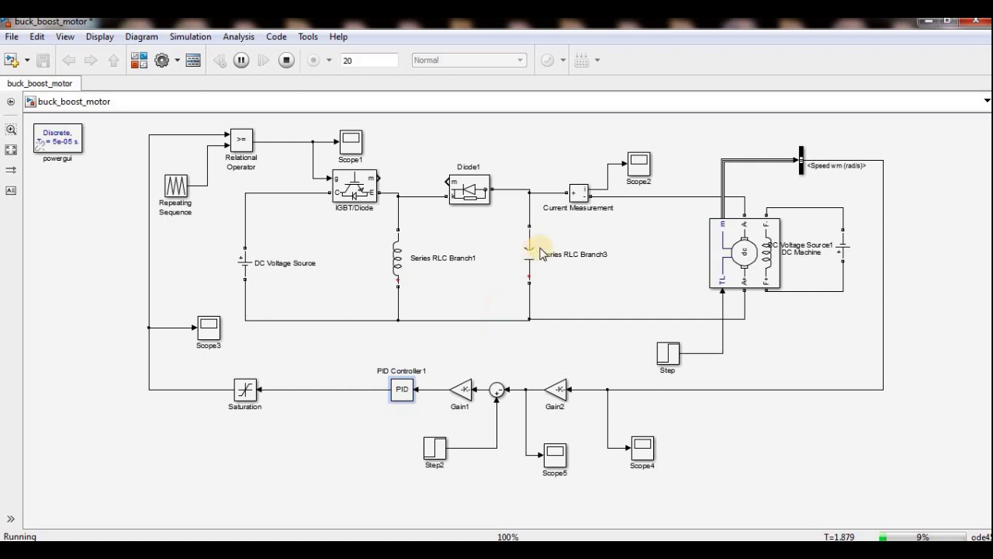
double_click(551, 459)
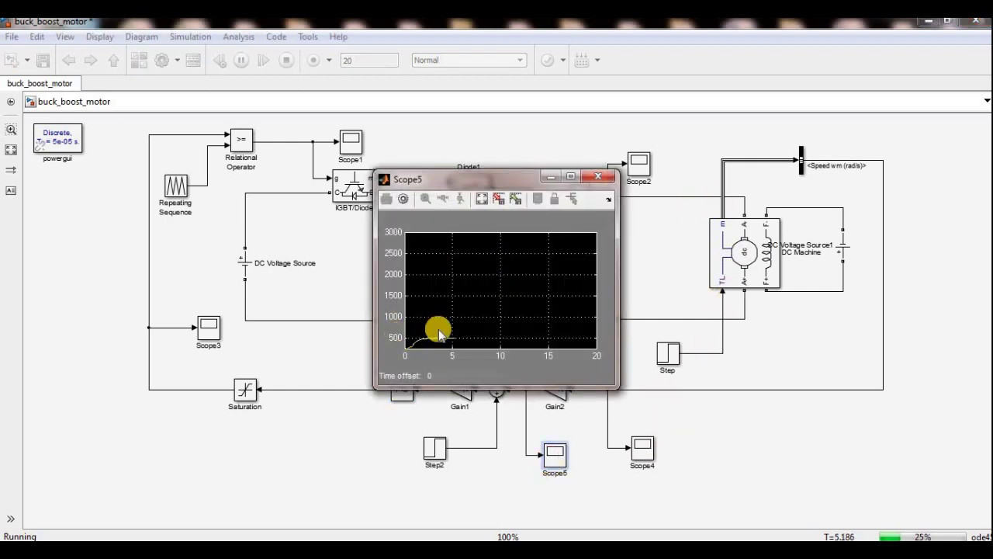
double_click(472, 181)
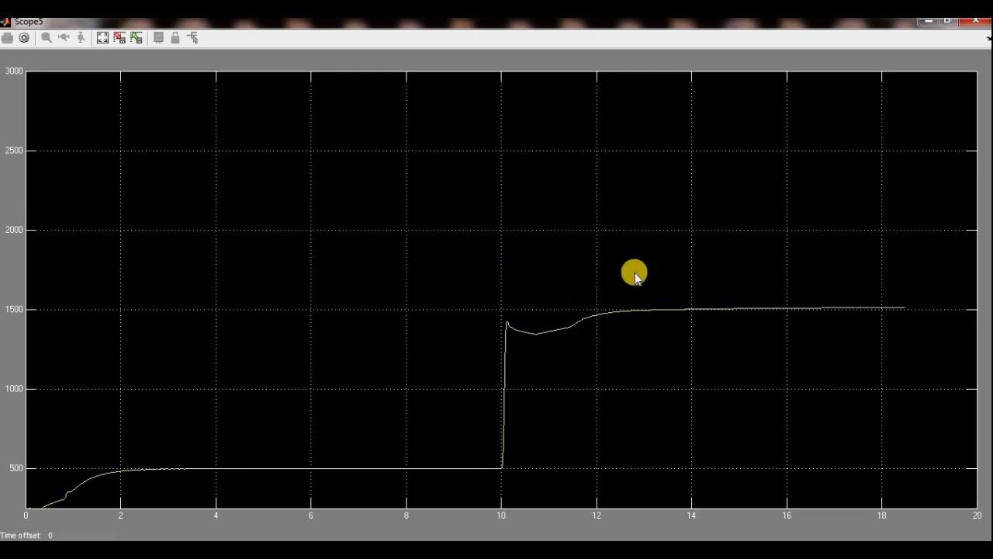
Fit the Scope5 speed curve to the axes and examine the ripple on the speed plateau before 10 s.
left_click(104, 39)
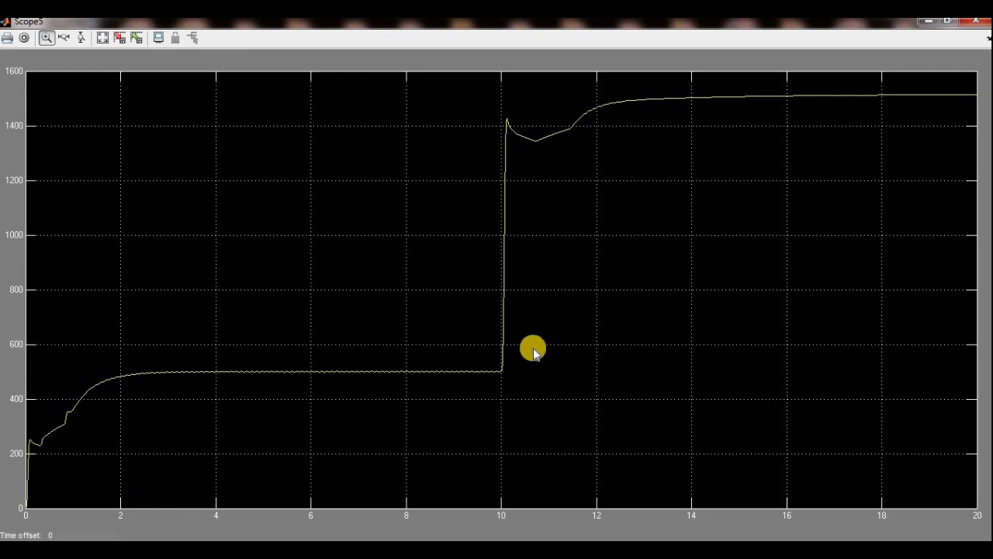
left_click_drag(532, 337, 105, 408)
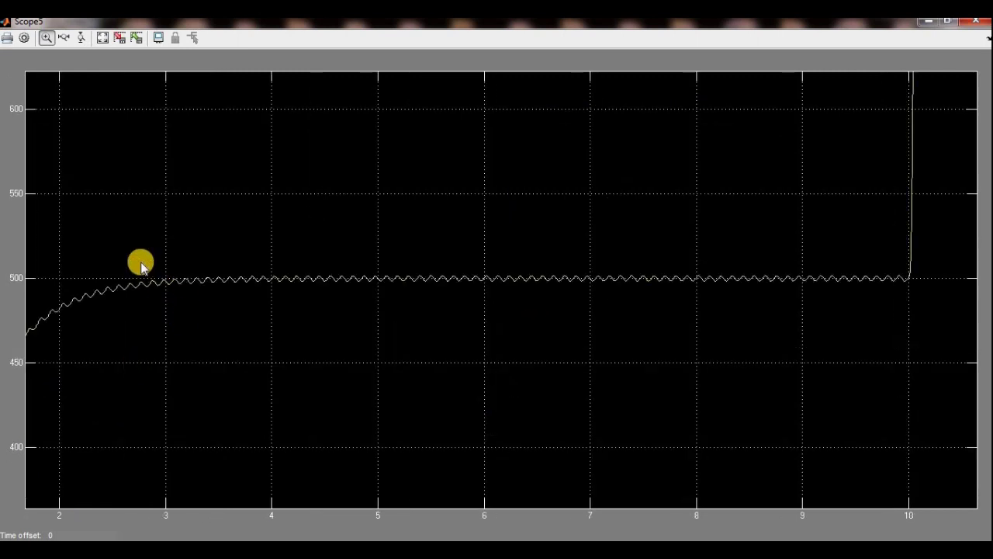
left_click_drag(141, 266, 957, 308)
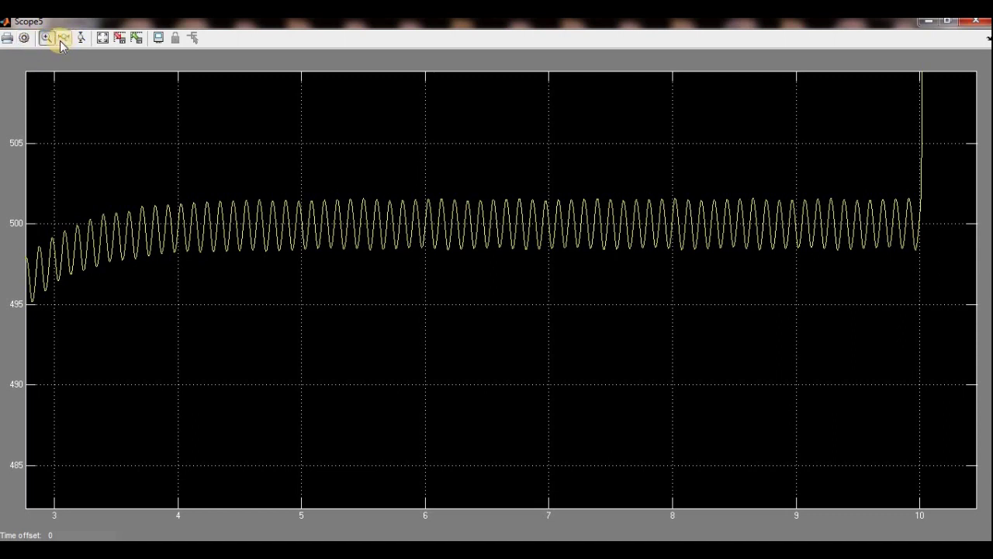
Examine how the Scope5 speed curve settles between about 12 and 20 s, and close the scope.
left_click(103, 39)
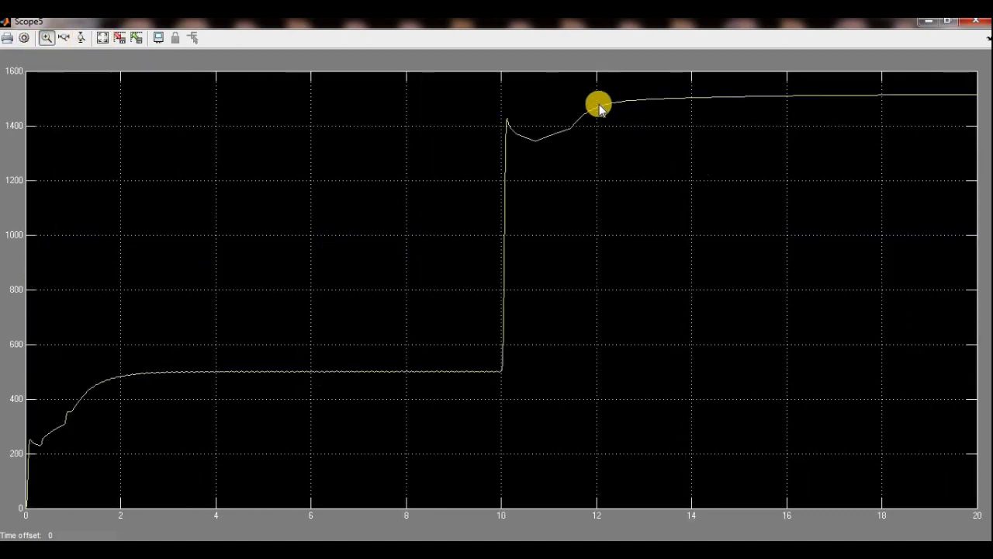
left_click_drag(619, 88, 984, 126)
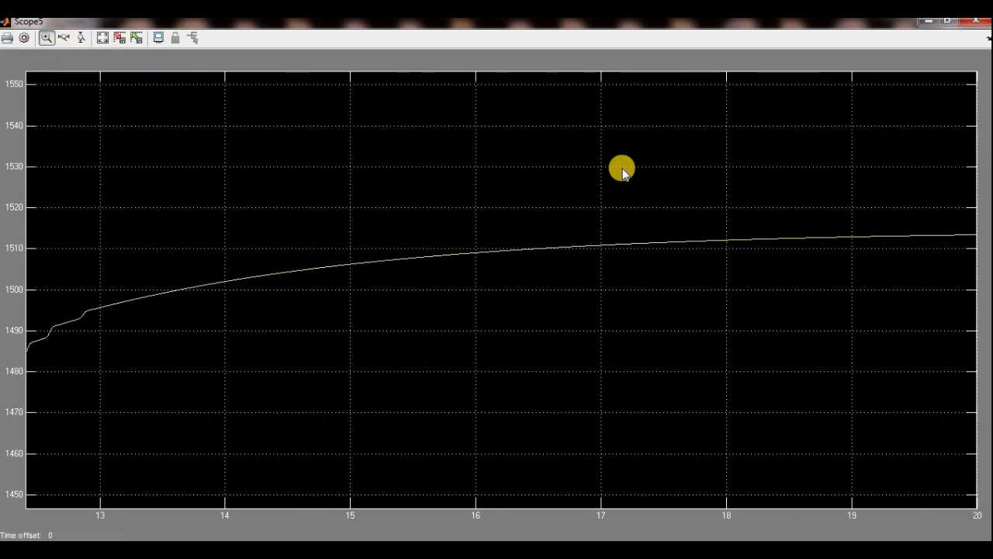
left_click(103, 38)
left_click(969, 24)
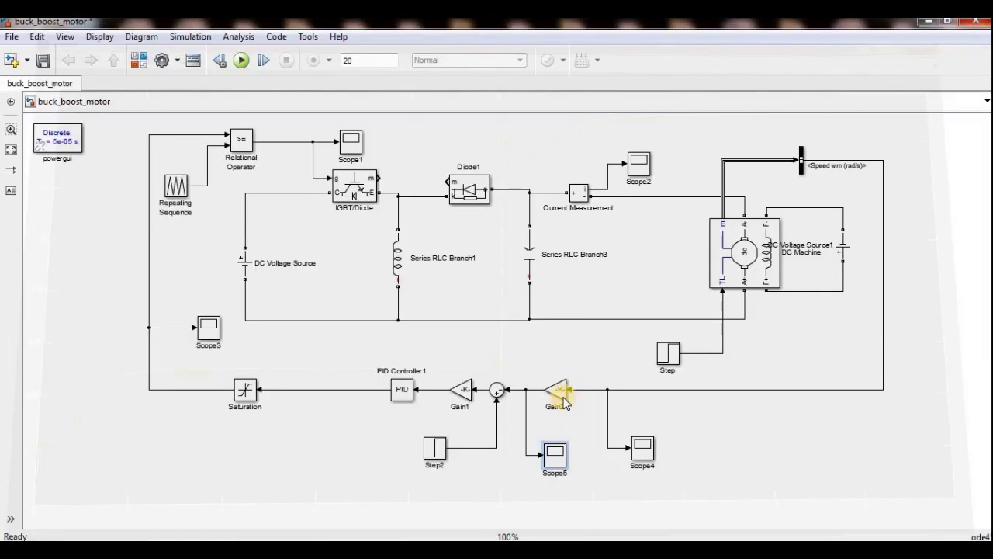
View the whole Scope3 curve of the saturated controller output and close the scope.
double_click(210, 332)
left_click(461, 199)
left_click(461, 340)
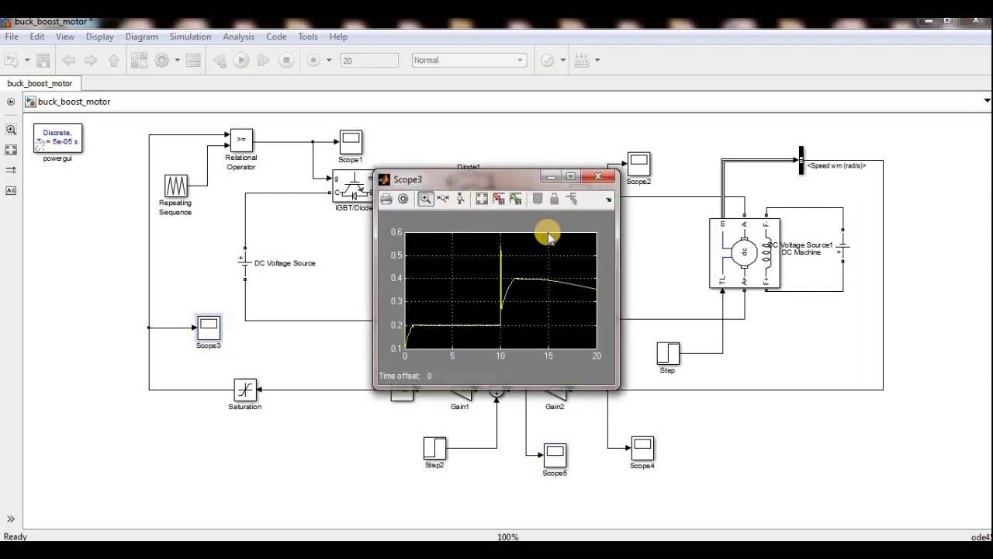
left_click(597, 177)
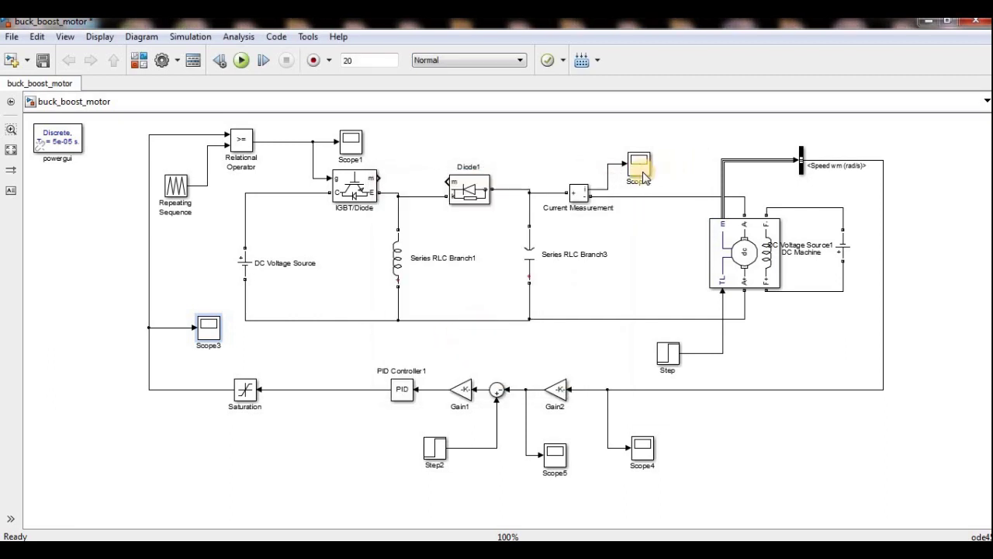
Examine the measured motor current in Scope2 before and after the speed step at 10 s, and close the scope.
double_click(642, 171)
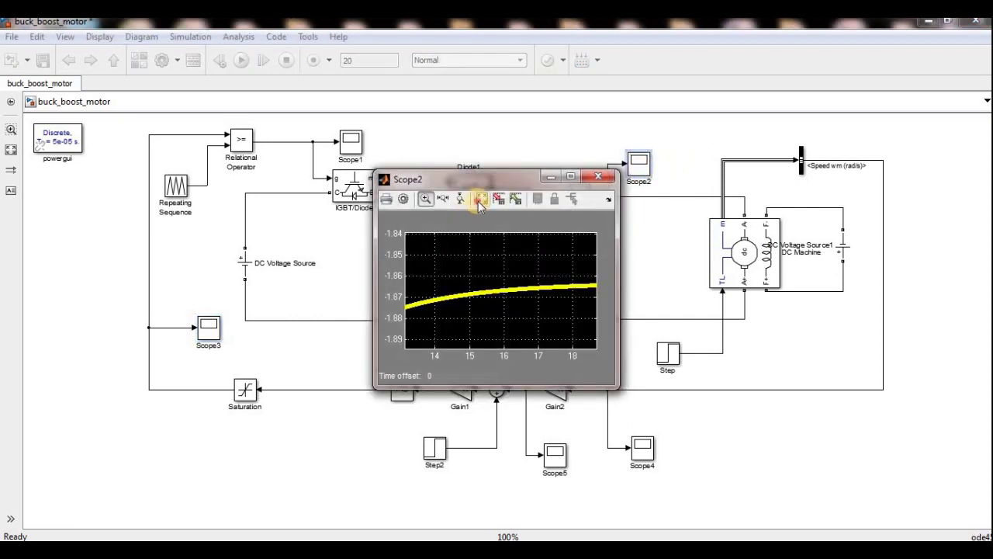
left_click(478, 200)
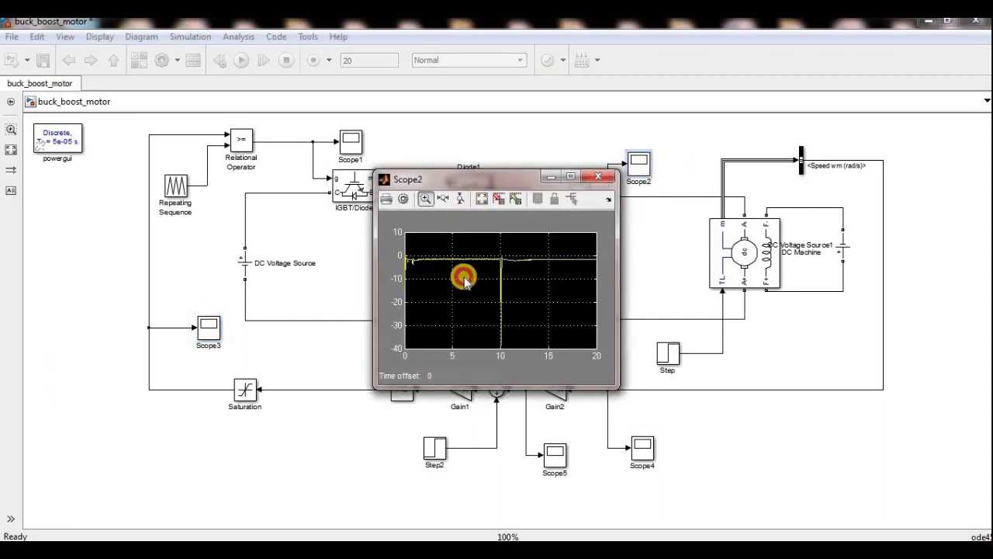
left_click_drag(464, 281, 610, 251)
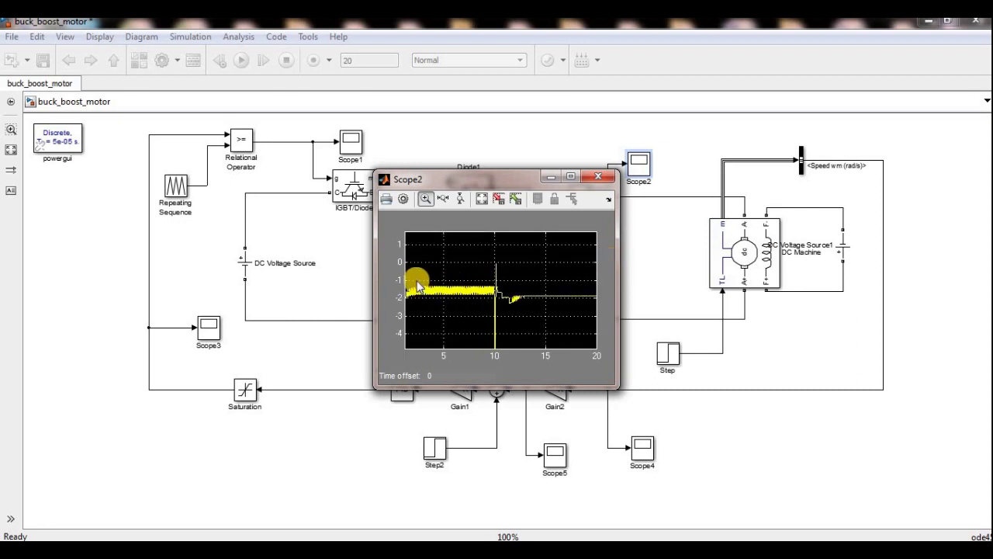
left_click_drag(418, 287, 603, 318)
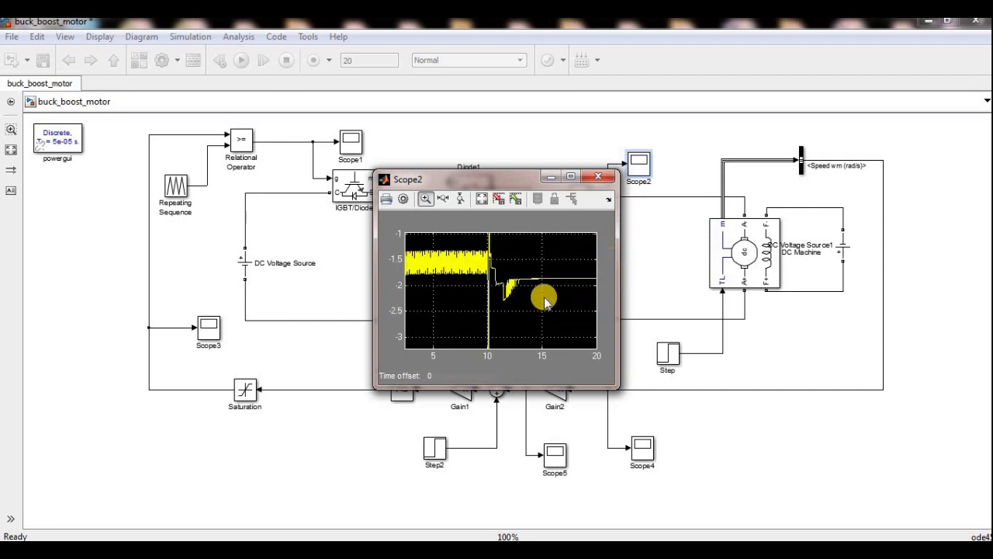
left_click(602, 177)
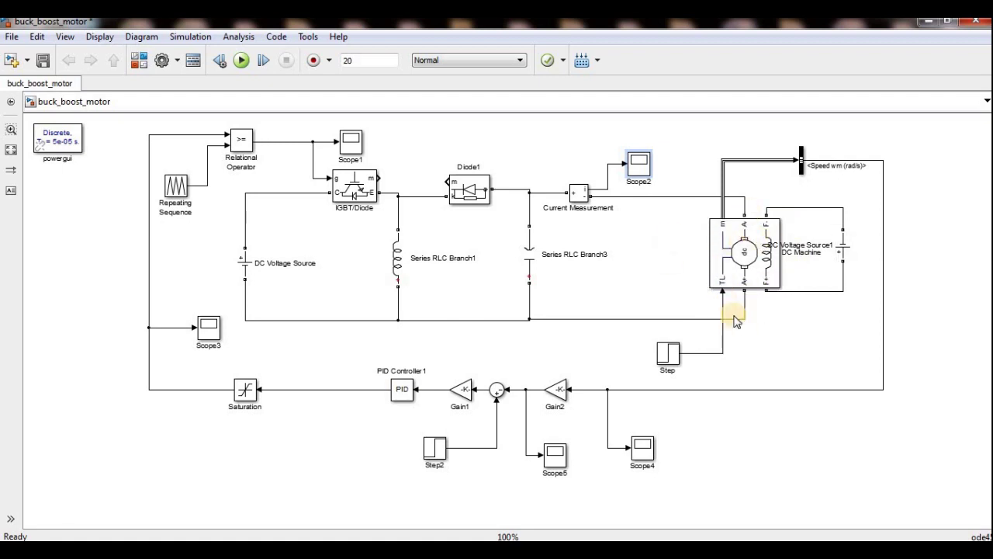
View the gate pulses in Scope1 fitted to the axes, and check the upper and lower limits of the Saturation block.
left_click(762, 266)
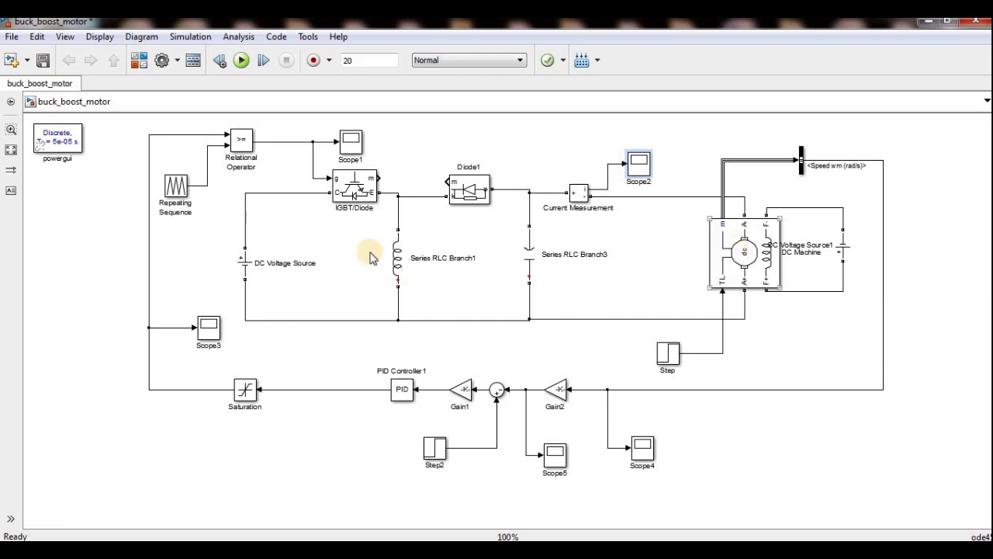
left_click(246, 388)
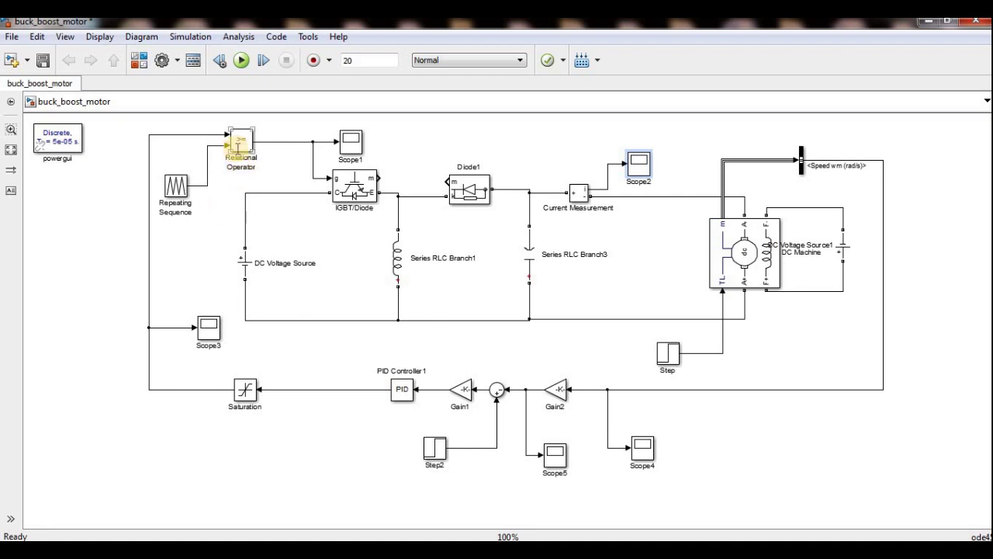
double_click(354, 141)
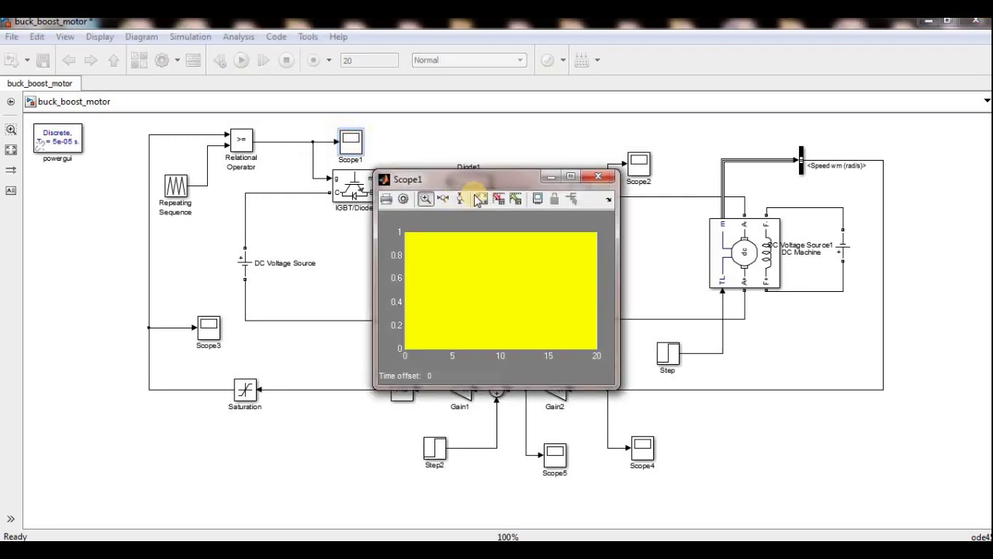
left_click(481, 201)
left_click(599, 177)
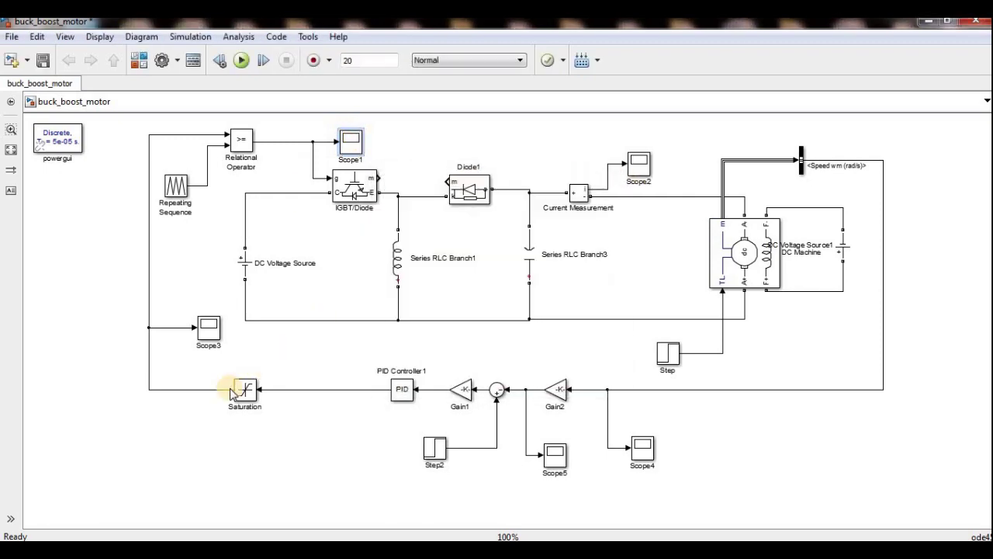
double_click(245, 387)
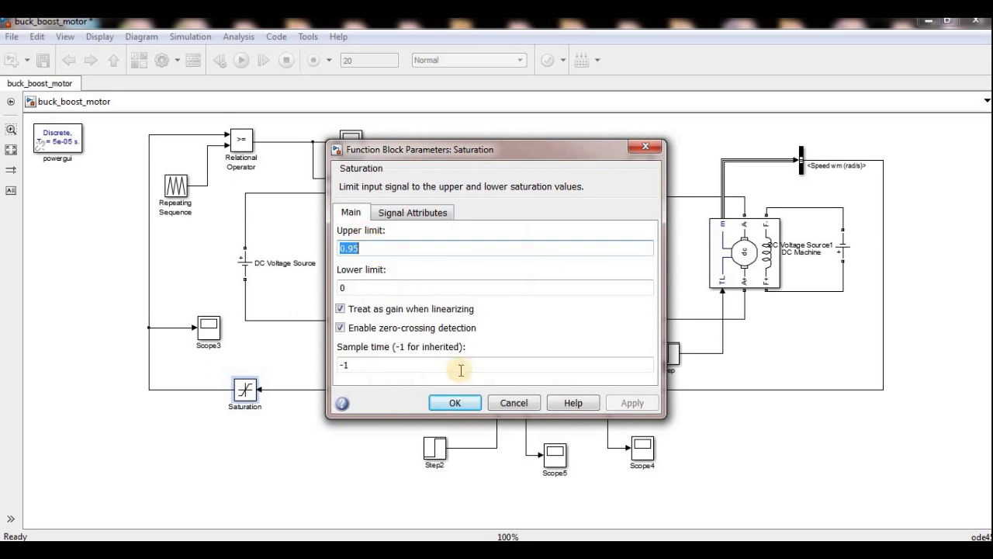
left_click(458, 403)
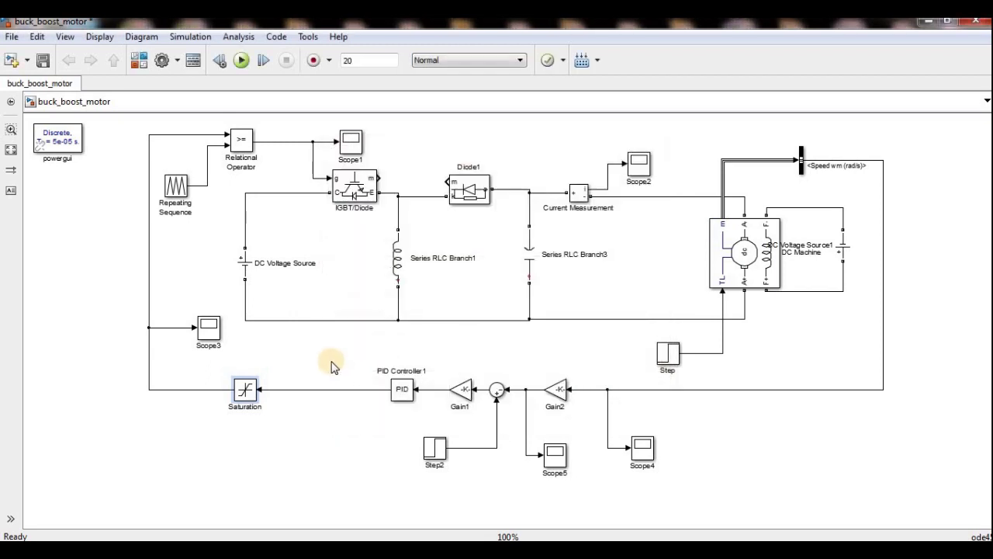
Add a Voltage Measurement block from the SimPowerSystems Measurements library and wire it across the converter output lines feeding the motor.
left_click(842, 247)
left_click(822, 408)
left_click_drag(588, 343, 470, 341)
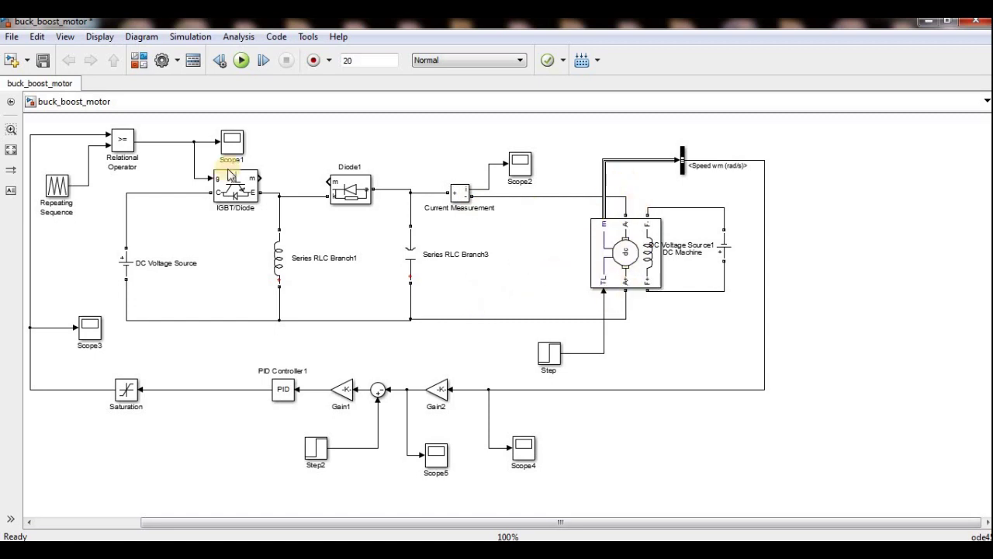
left_click(139, 61)
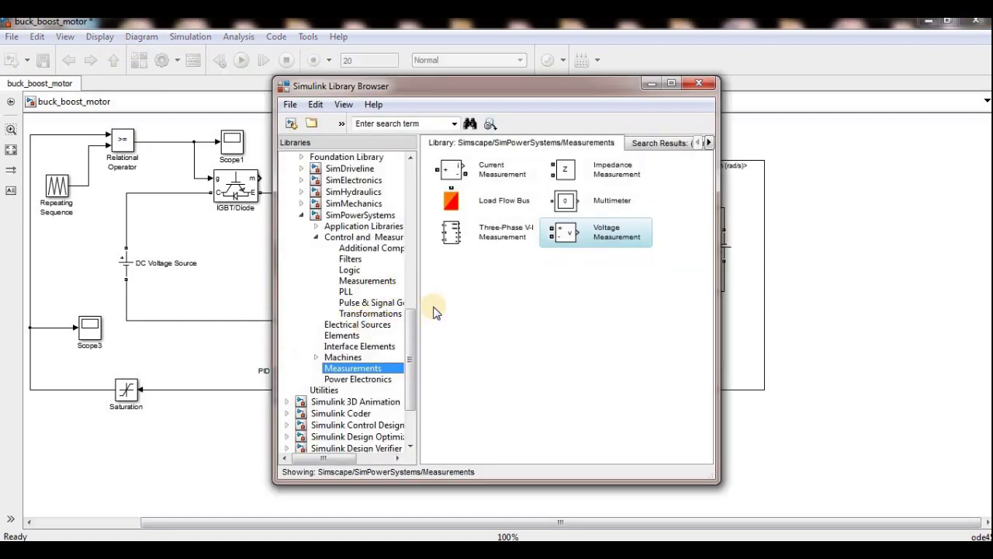
mouse_move(560, 242)
left_mouse_down()
mouse_move(787, 248)
mouse_move(505, 258)
mouse_move(476, 282)
mouse_move(474, 315)
left_mouse_up()
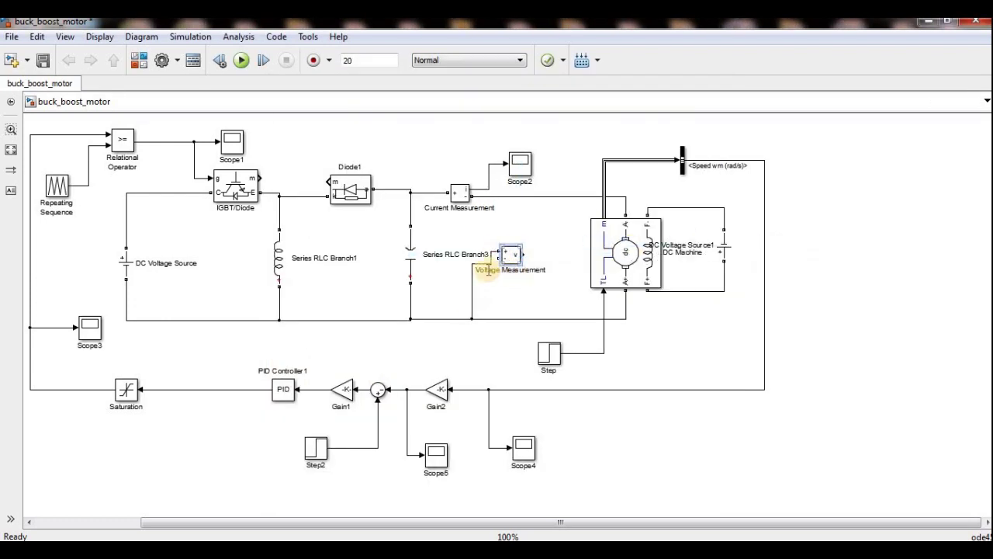
left_click_drag(497, 255, 485, 196)
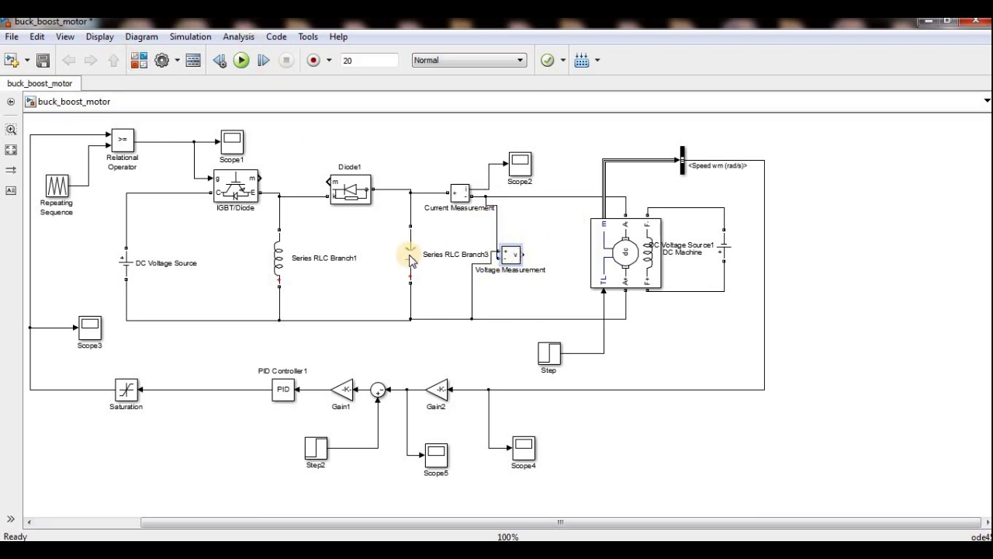
Add a Mean block from the Control and Measurements library below the DC machine and connect the Voltage Measurement output to it.
left_click(139, 59)
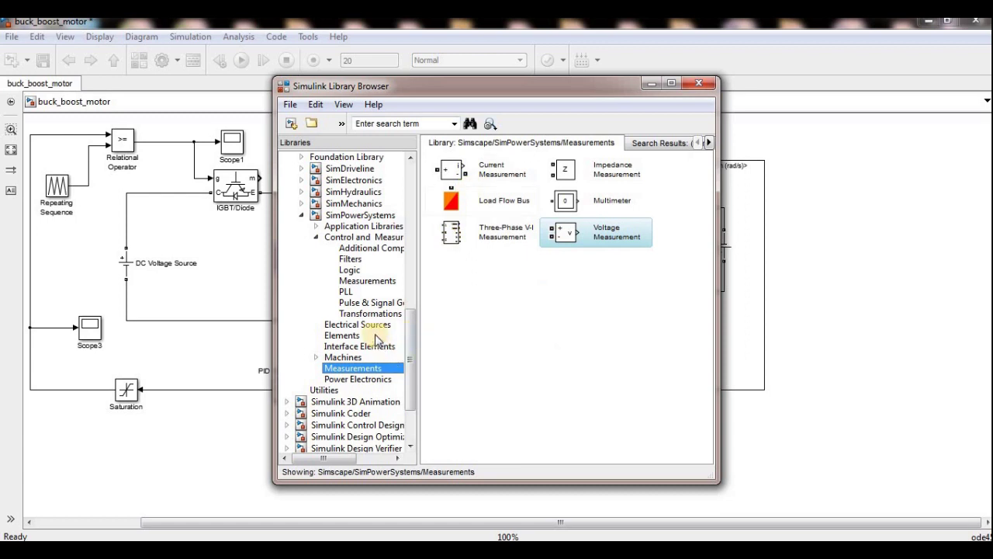
left_click(355, 282)
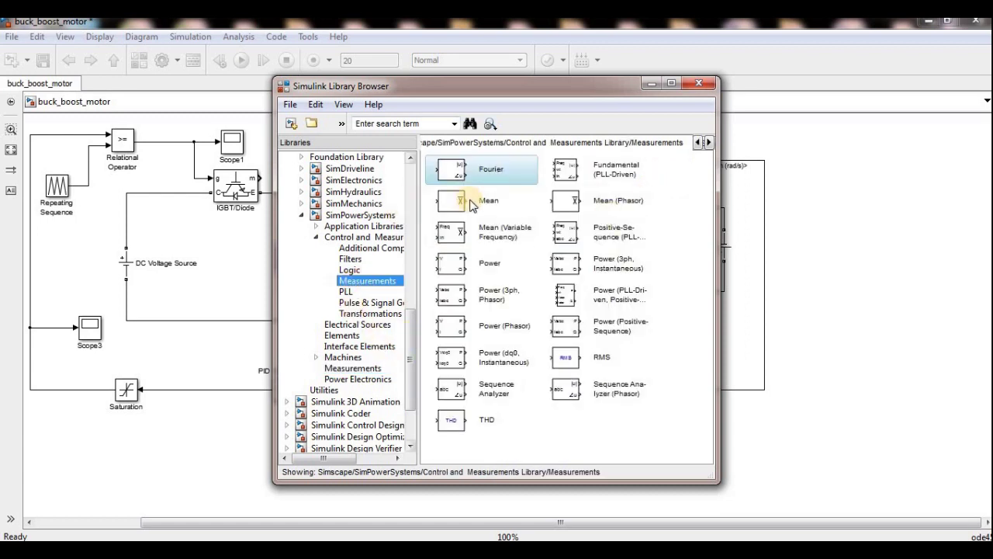
left_click_drag(462, 203, 851, 315)
left_click_drag(730, 314, 520, 255)
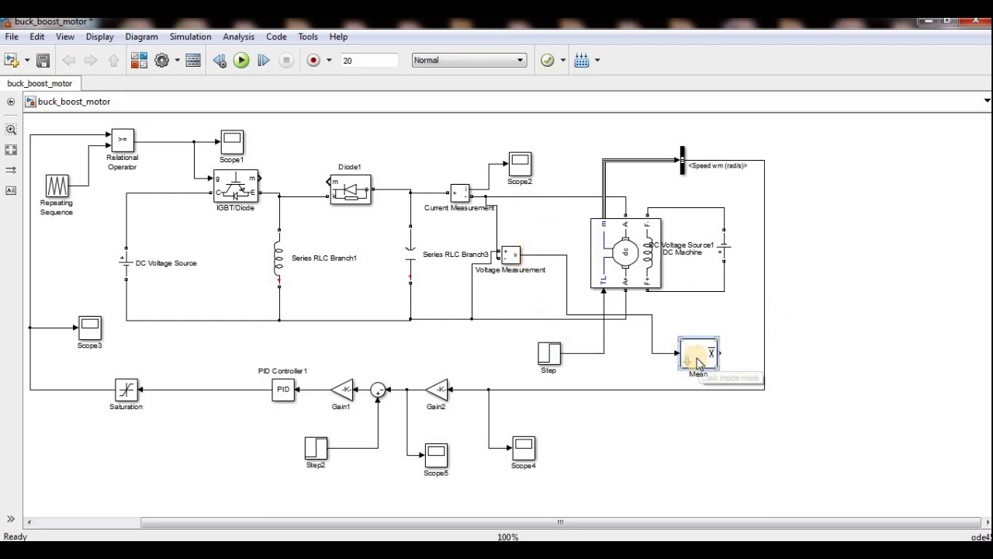
Set the Mean block's fundamental frequency to 500 Hz and attach a copy of Scope2 to its output.
left_click_drag(696, 350, 672, 356)
double_click(672, 353)
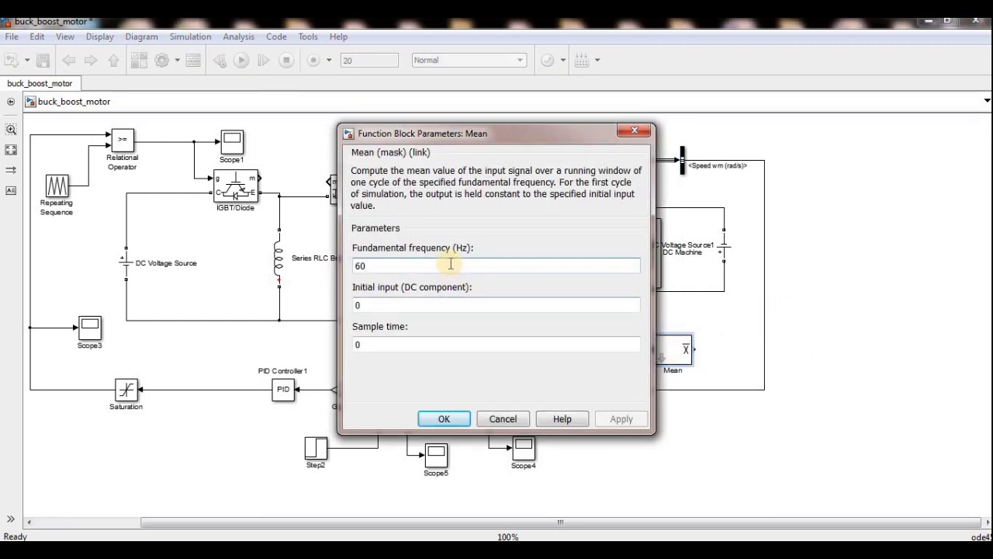
type("500")
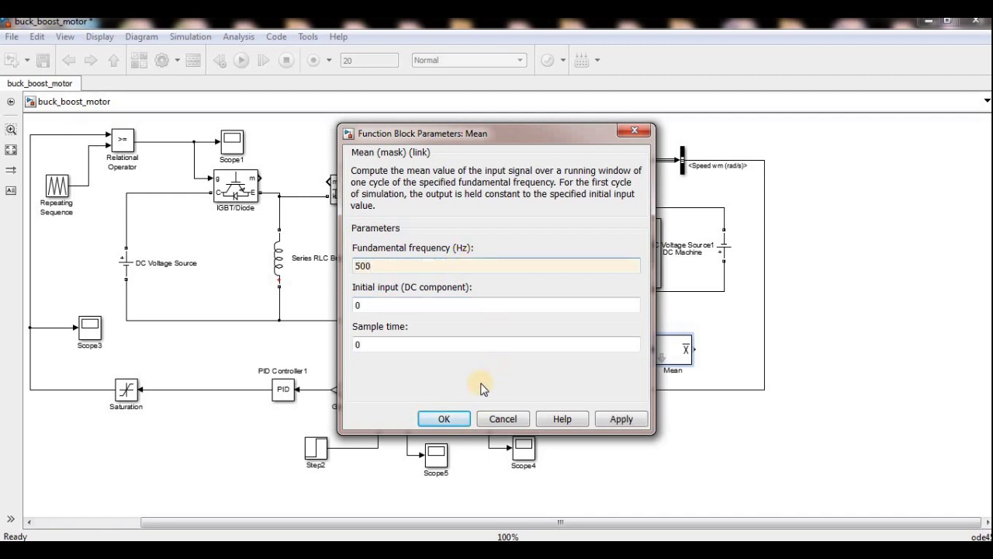
left_click(459, 419)
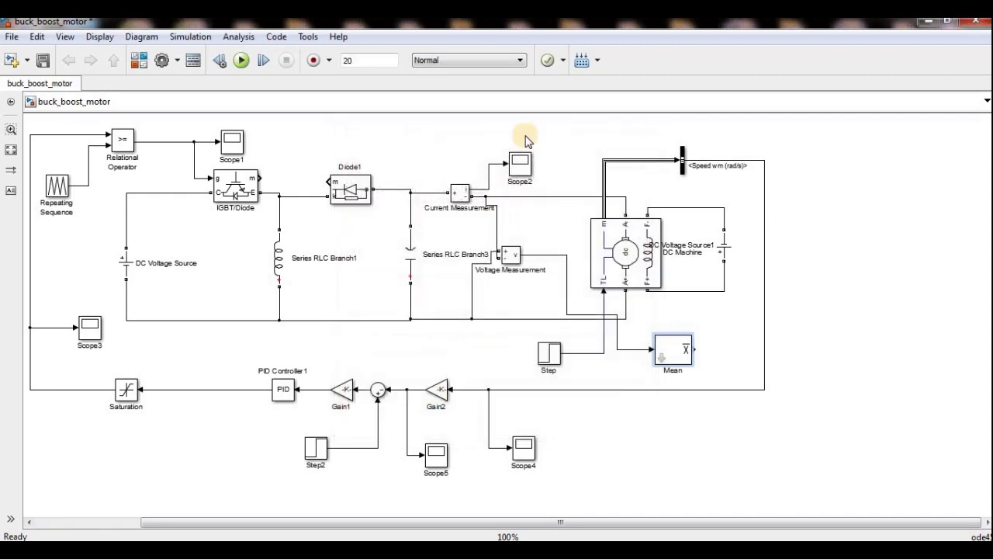
mouse_move(516, 165)
left_mouse_down()
mouse_move(736, 343)
mouse_move(697, 347)
left_mouse_up()
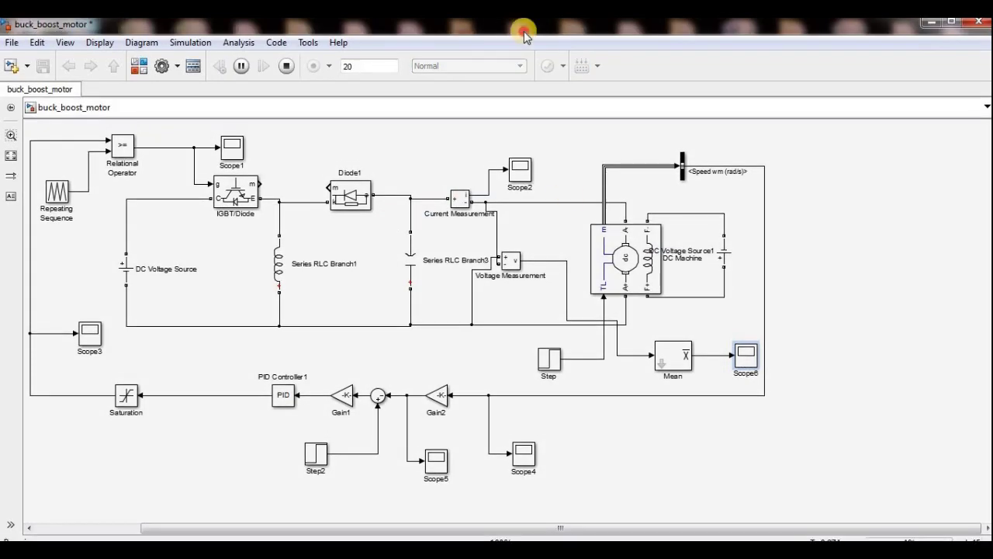
Run the 20 s simulation and follow the mean converter output voltage in Scope6, fitting the curve to the axes past the 10 s step.
double_click(745, 357)
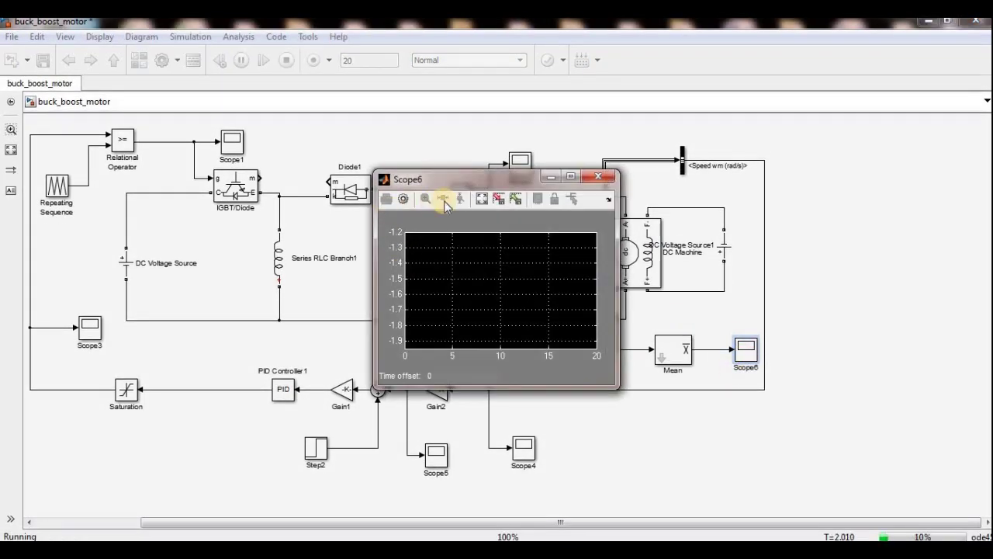
left_click(482, 201)
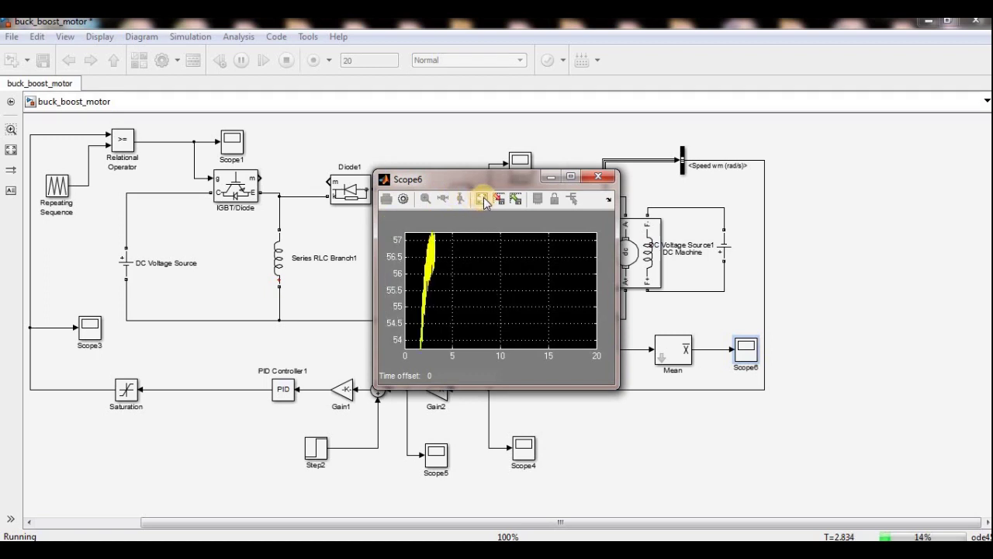
left_click(482, 200)
left_click(485, 200)
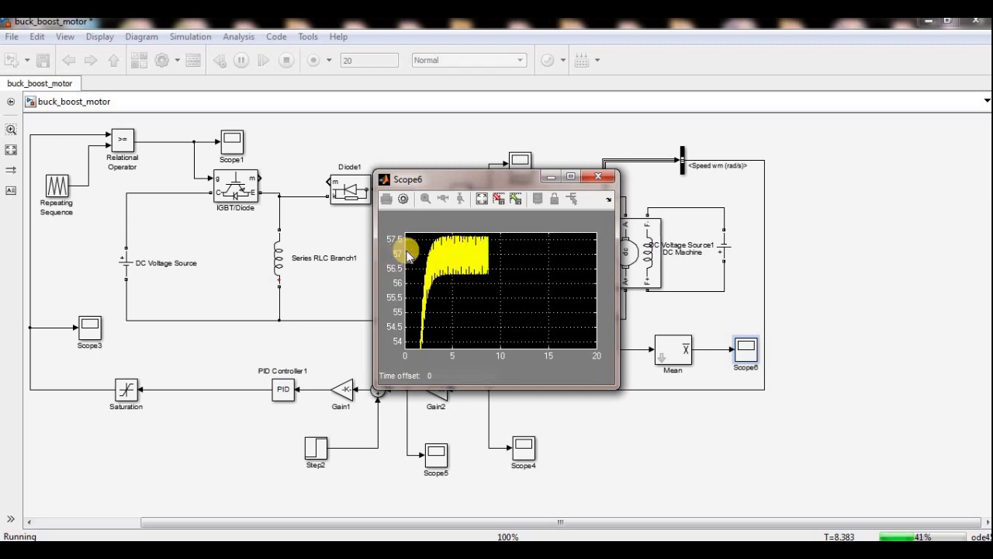
left_click_drag(507, 175, 305, 187)
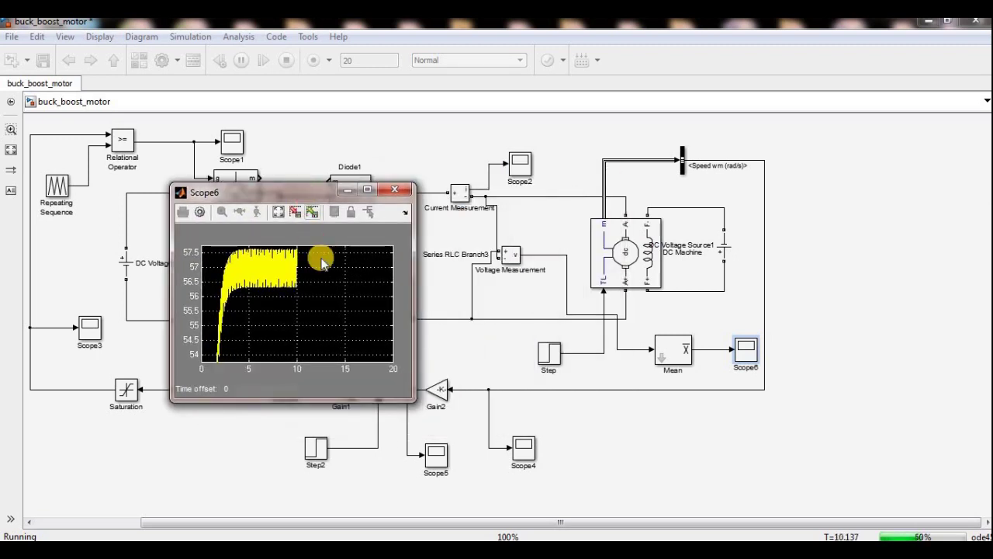
left_click(279, 212)
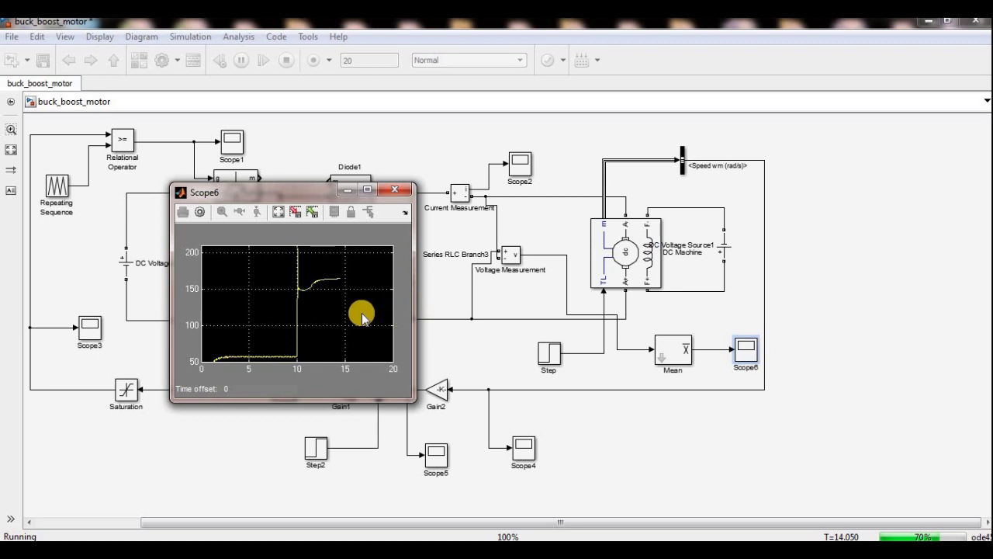
Enlarge Scope6, examine how the mean output voltage settles between the 10 s step and 20 s, and close the scope.
double_click(296, 195)
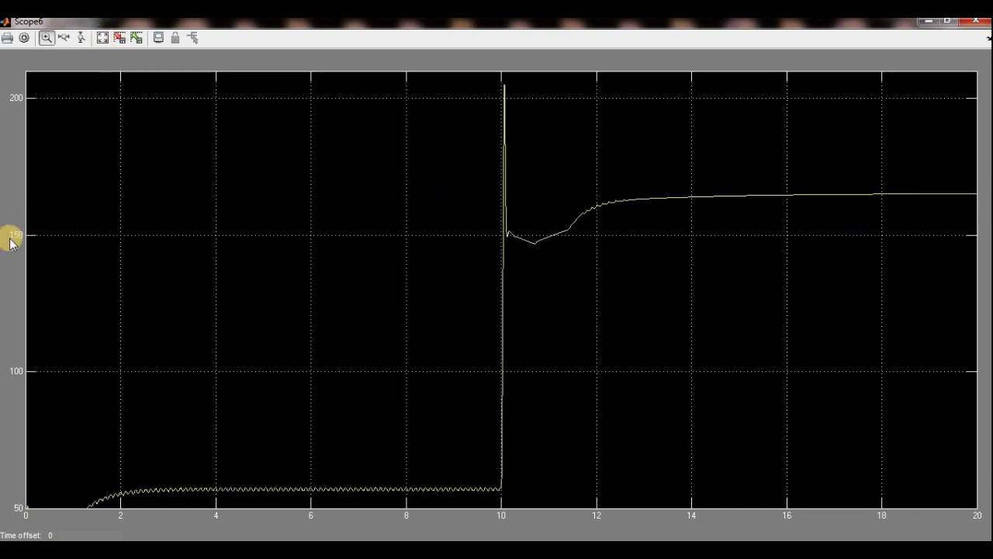
left_click(101, 37)
left_click_drag(445, 167, 971, 279)
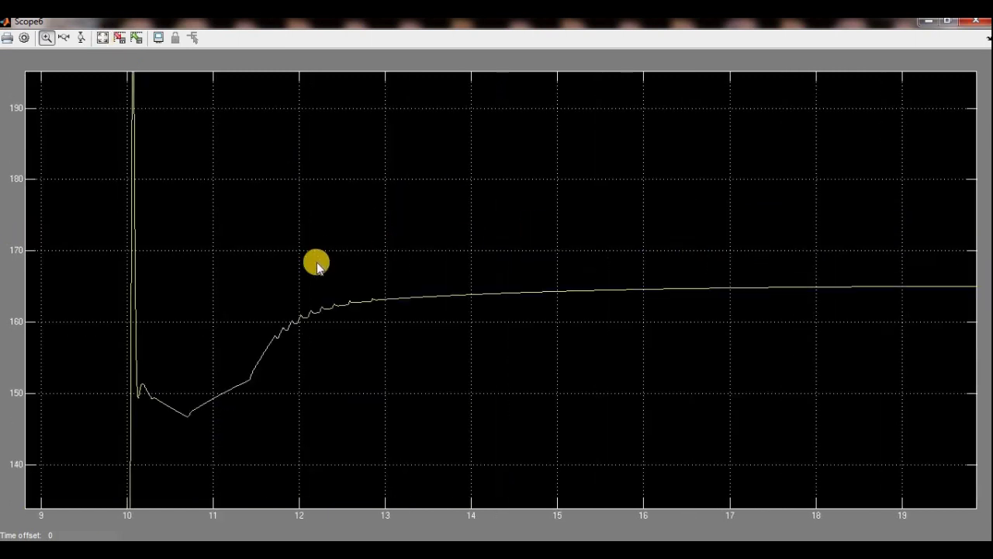
left_click_drag(318, 263, 959, 319)
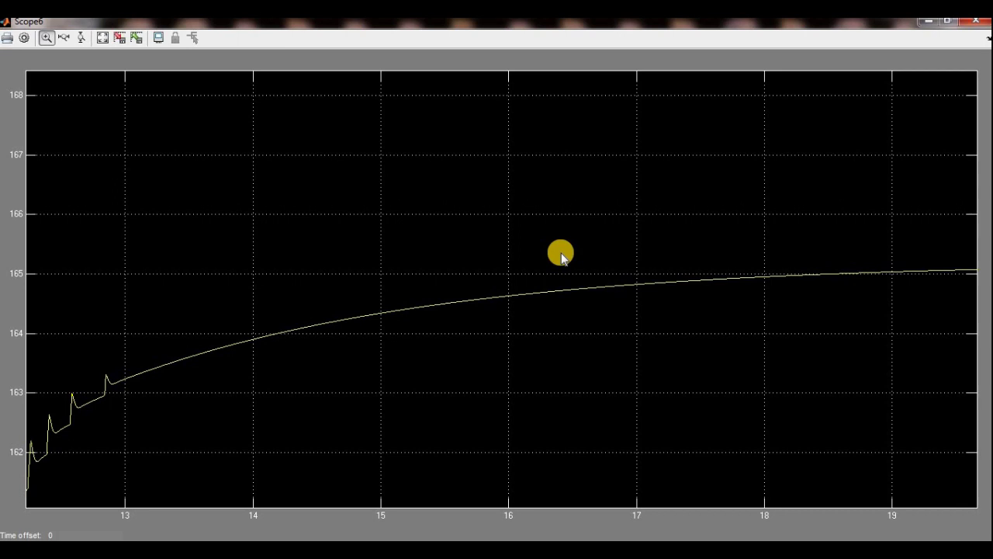
left_click_drag(562, 254, 985, 337)
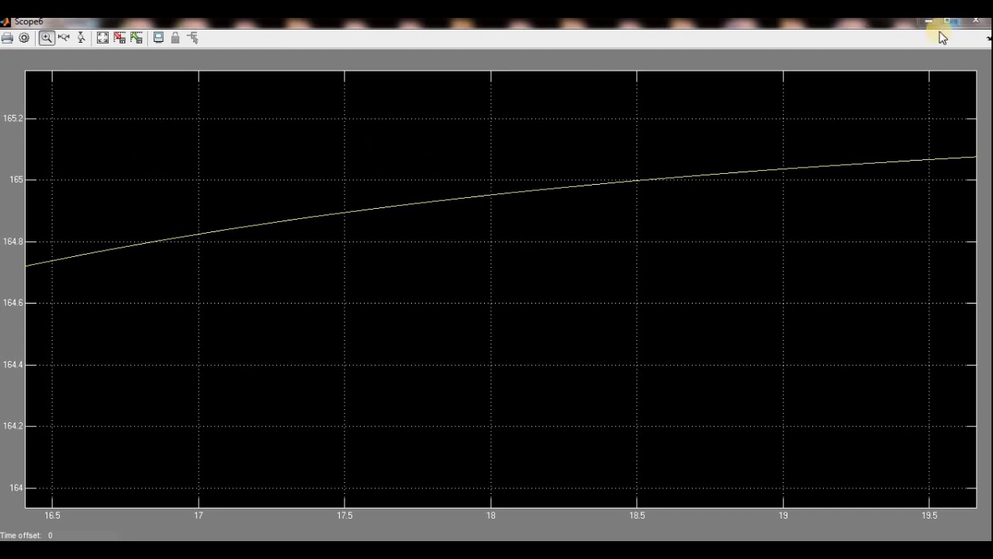
left_click(976, 23)
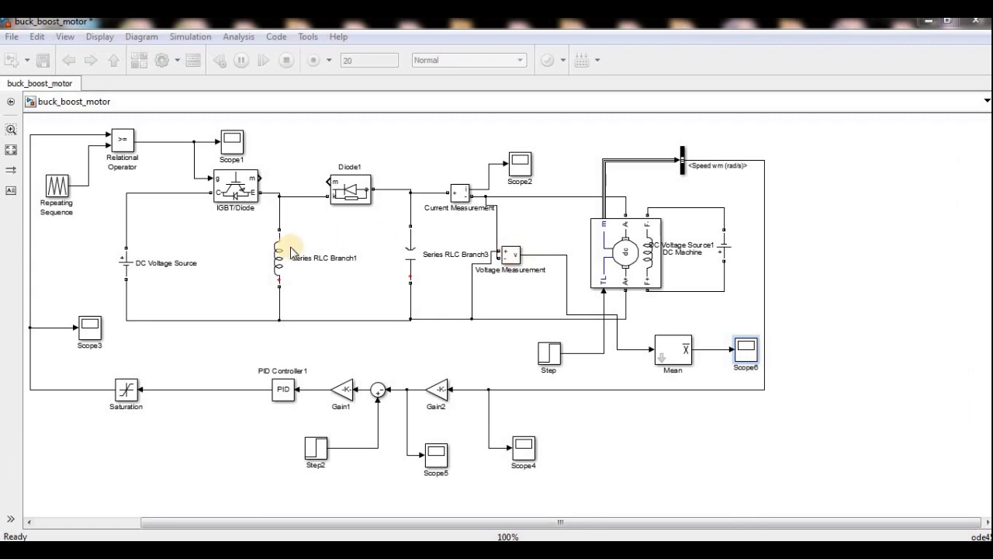
Check the amplitude of the converter's input DC Voltage Source and close its parameters.
double_click(132, 264)
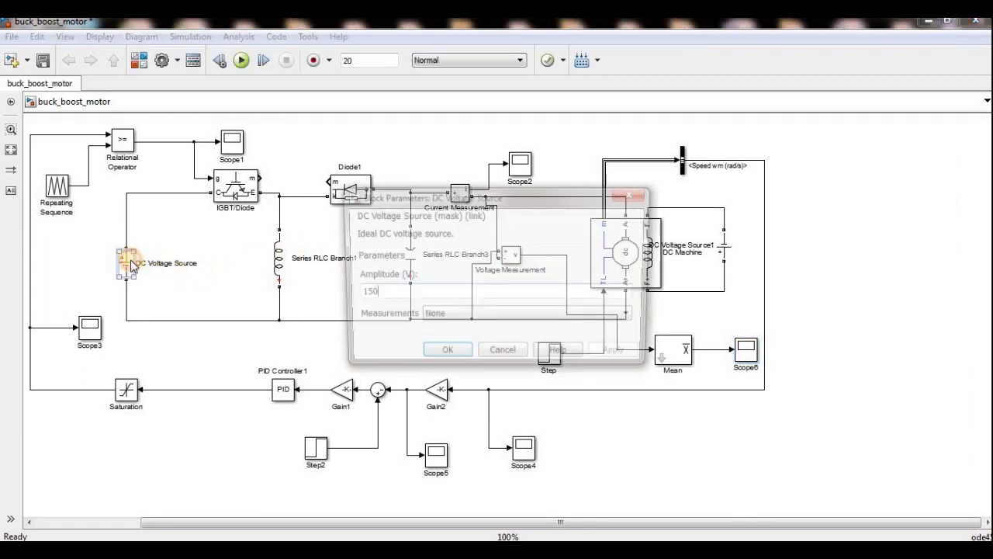
left_click(453, 360)
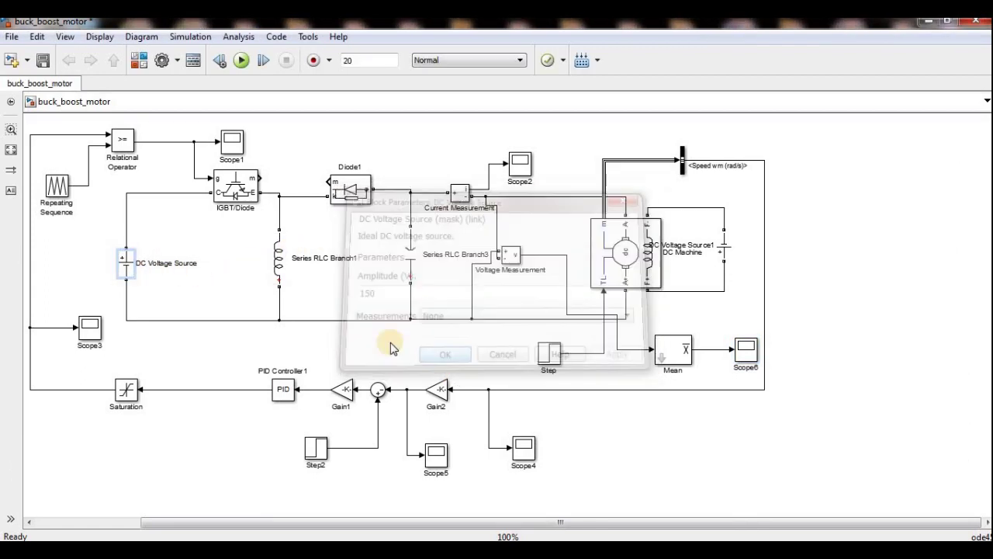